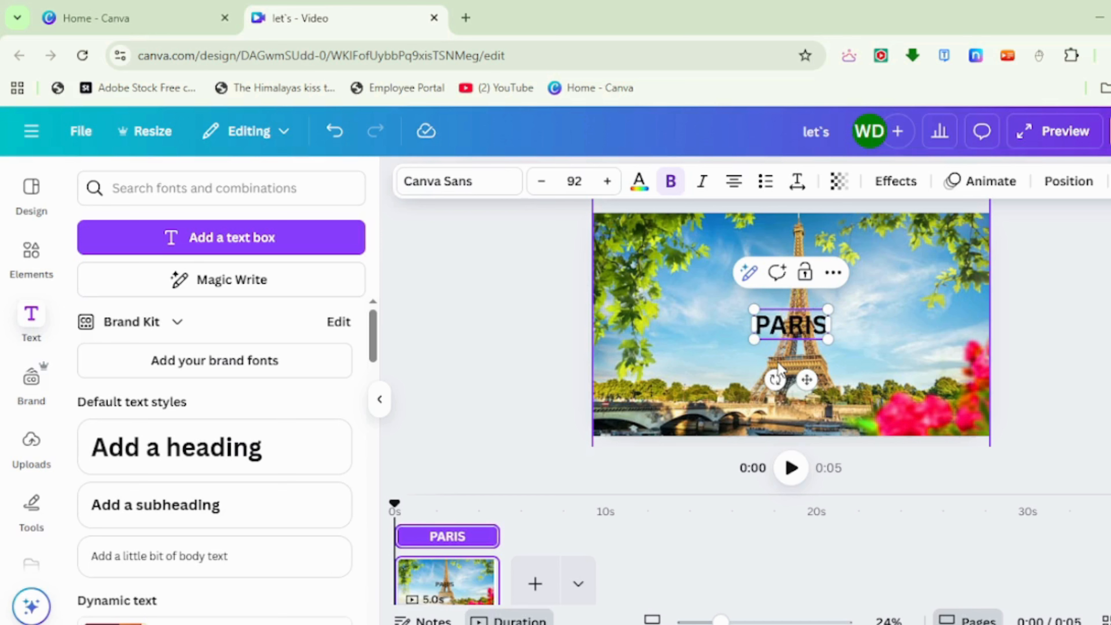
# Set the PARIS text's font to Anton and its colour to white.
pyautogui.click(457, 181)
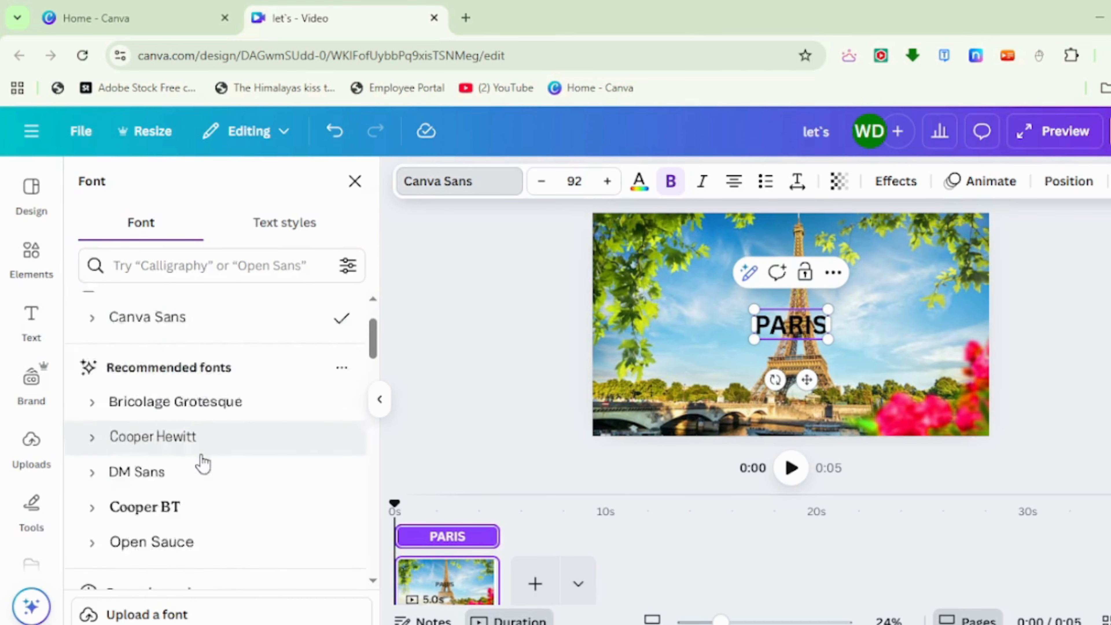
pyautogui.scroll(-3, 203, 464)
pyautogui.click(180, 553)
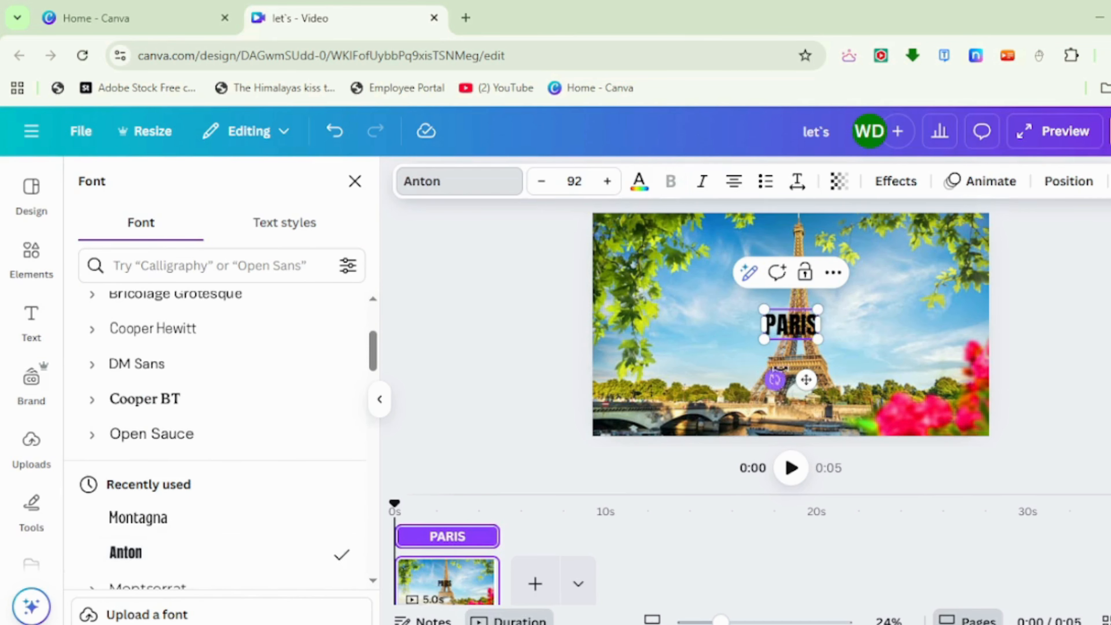
pyautogui.click(694, 286)
pyautogui.click(787, 324)
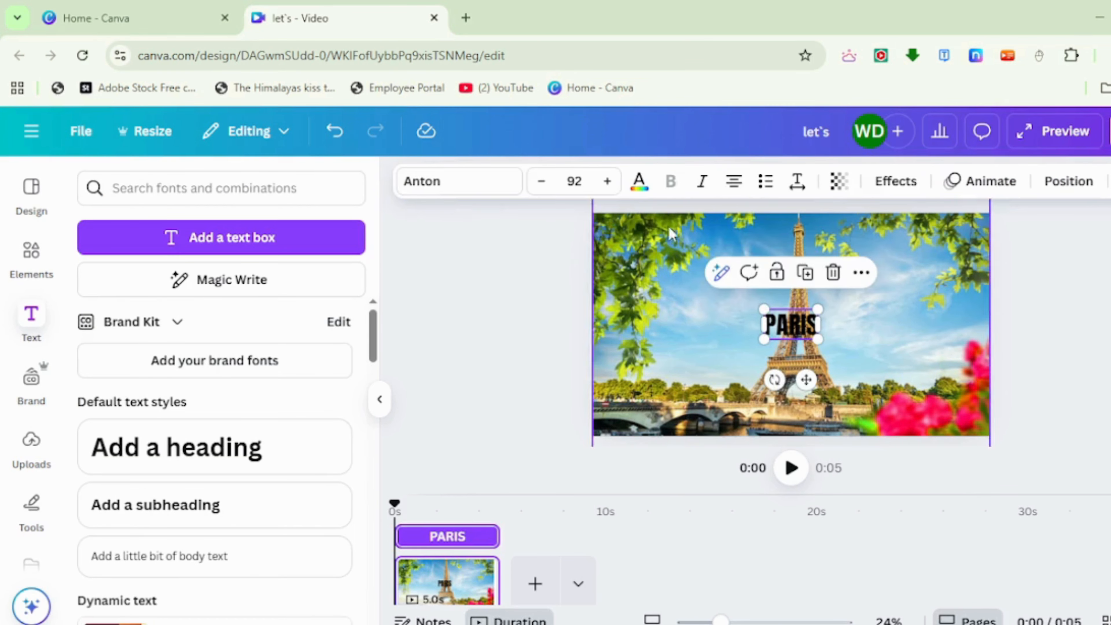
pyautogui.click(638, 182)
pyautogui.click(215, 436)
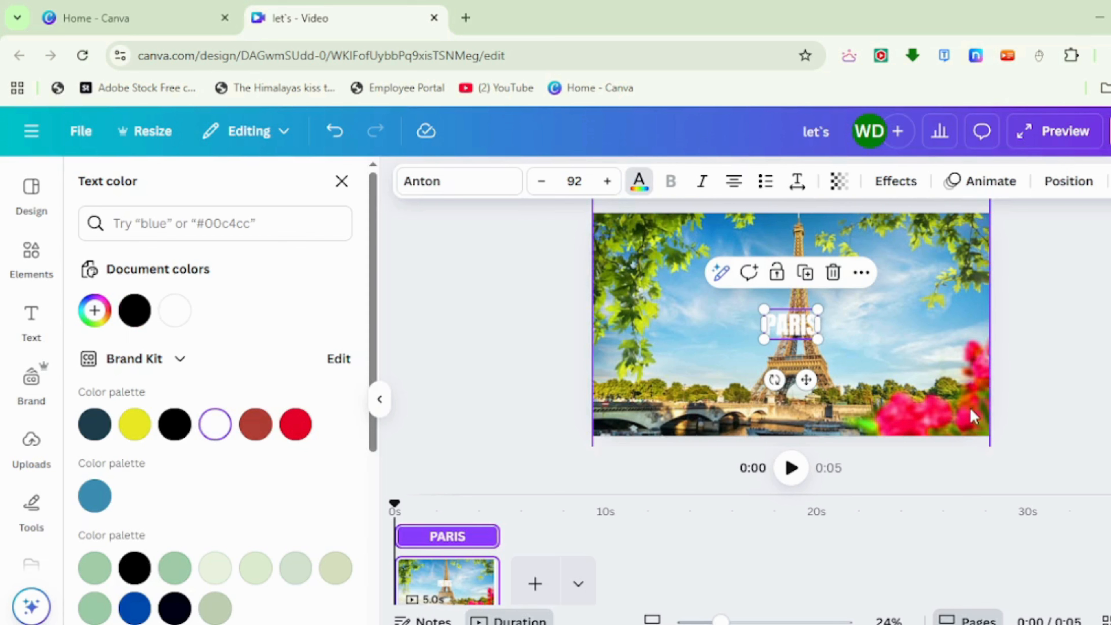
# Enlarge the PARIS text to font size 496 and position it across the middle of the Paris photo.
pyautogui.moveTo(760, 308); pyautogui.dragTo(633, 236)
pyautogui.moveTo(819, 338); pyautogui.dragTo(990, 386)
pyautogui.moveTo(879, 357); pyautogui.dragTo(876, 364)
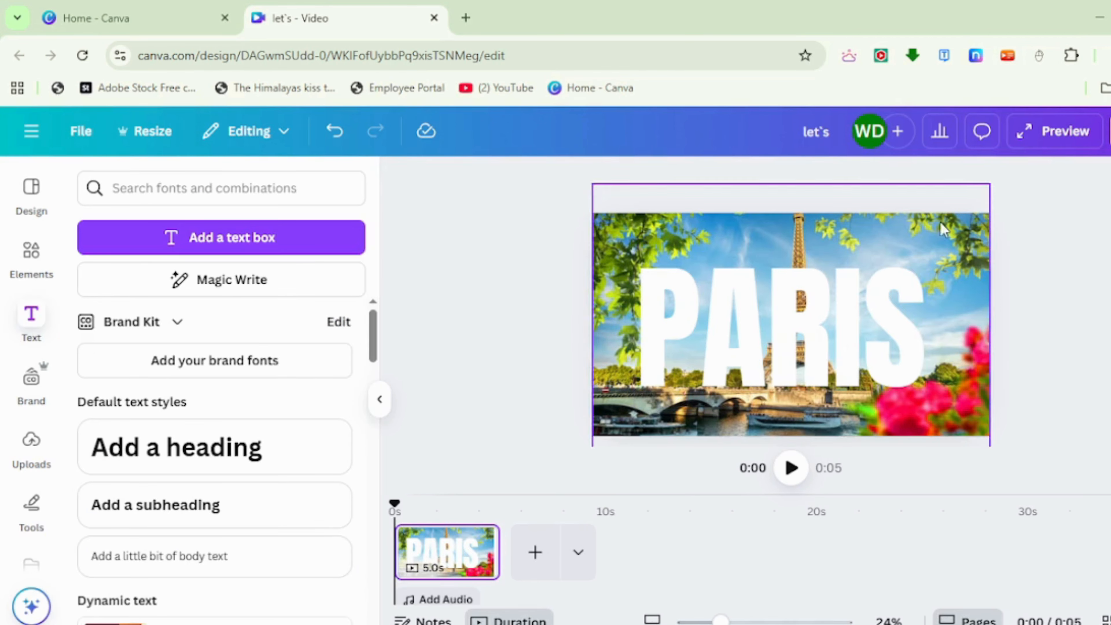
# Apply the Lift effect to the PARIS text with an intensity of 100.
pyautogui.click(885, 325)
pyautogui.click(895, 181)
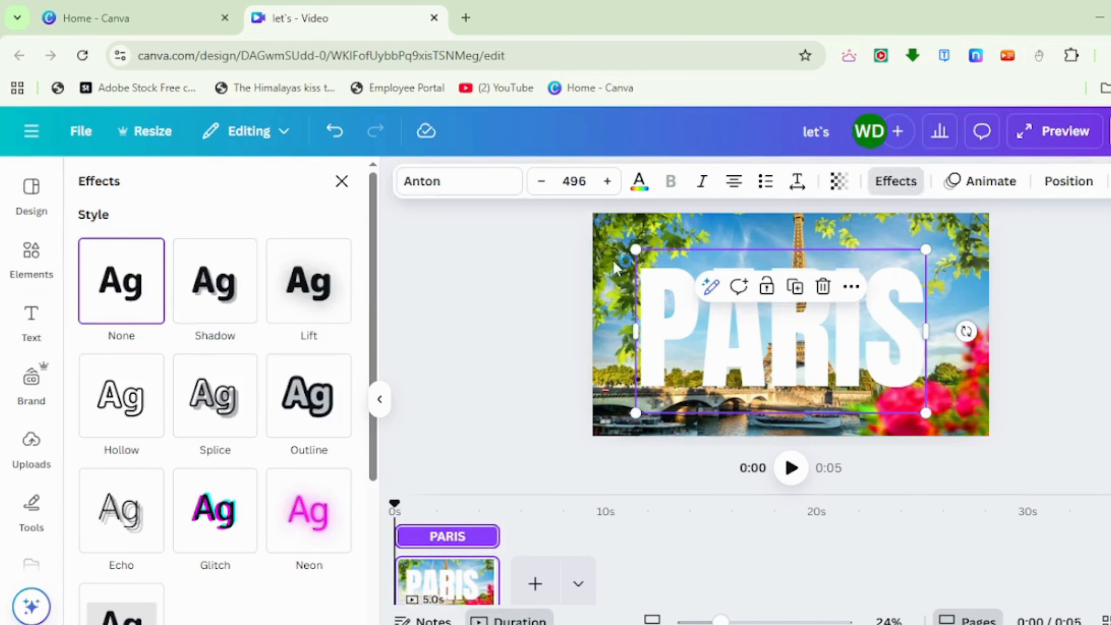
pyautogui.click(306, 289)
pyautogui.click(230, 396)
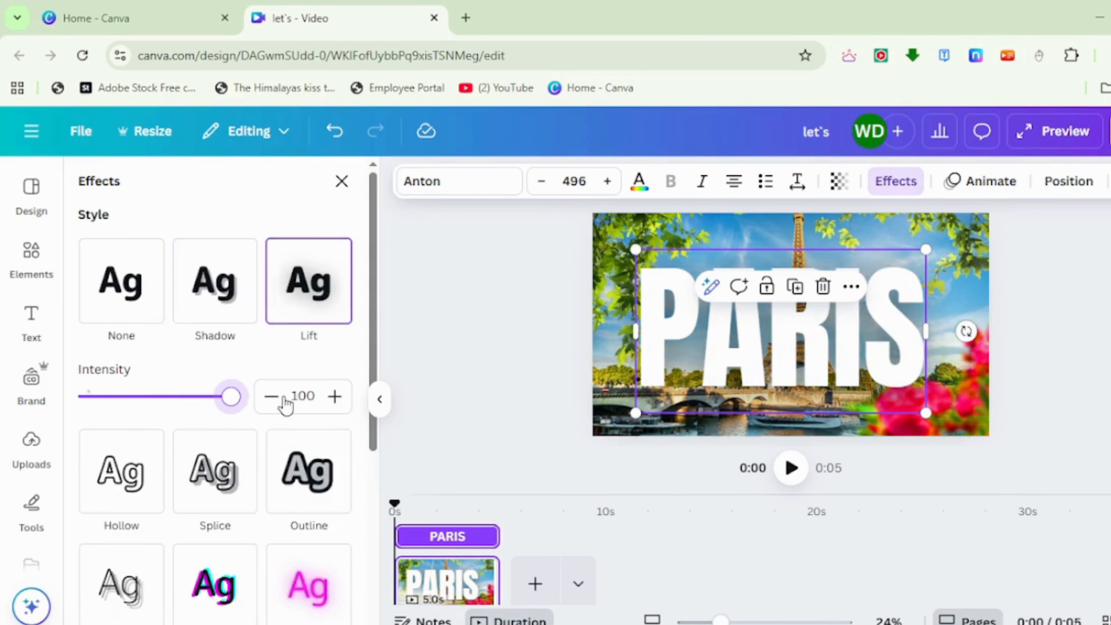
pyautogui.click(1040, 339)
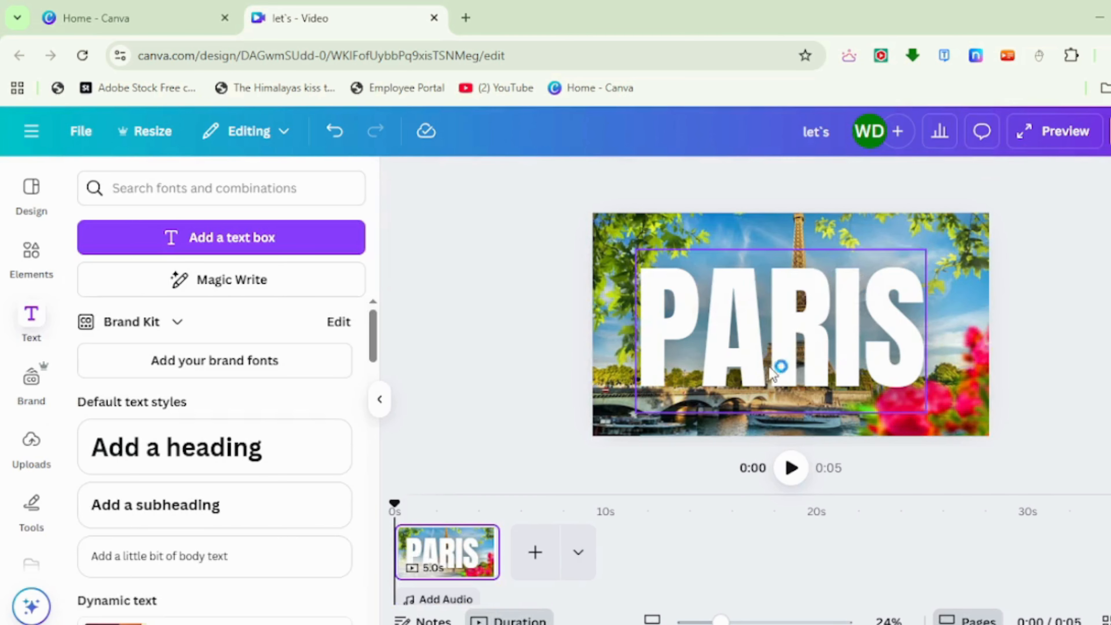
# Download the design as a PNG image.
pyautogui.click(1106, 131)
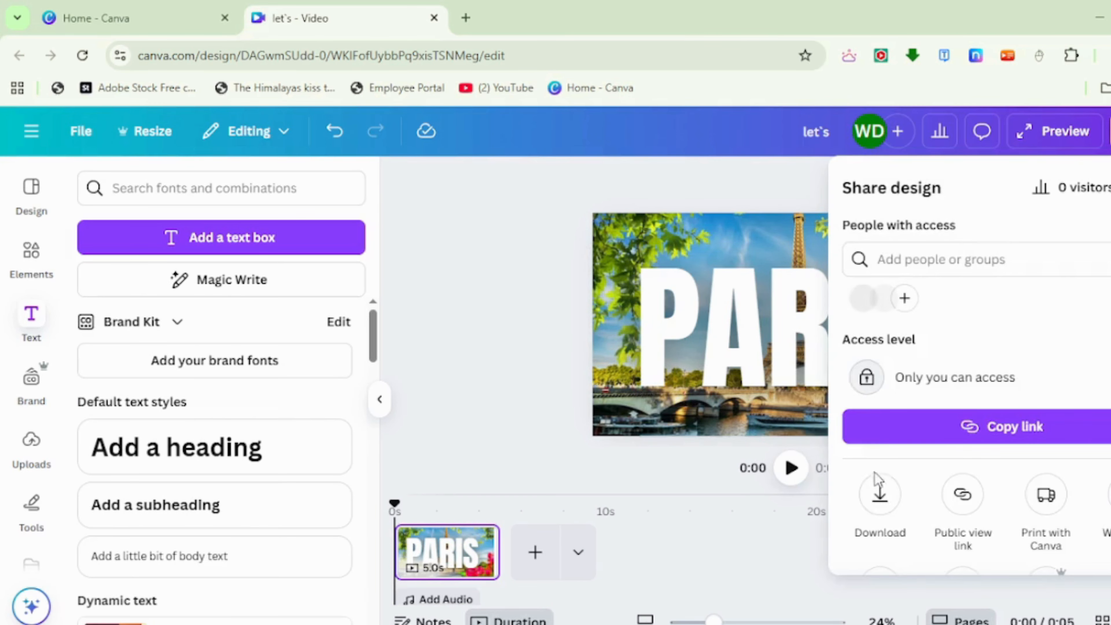
pyautogui.click(879, 498)
pyautogui.click(903, 256)
pyautogui.click(899, 353)
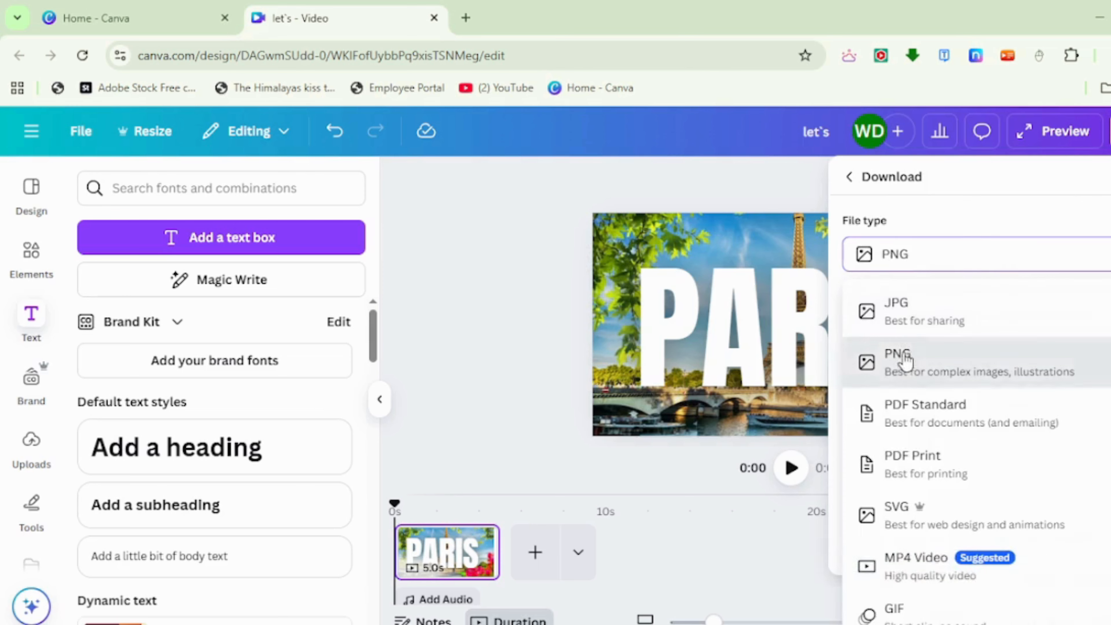
pyautogui.click(922, 476)
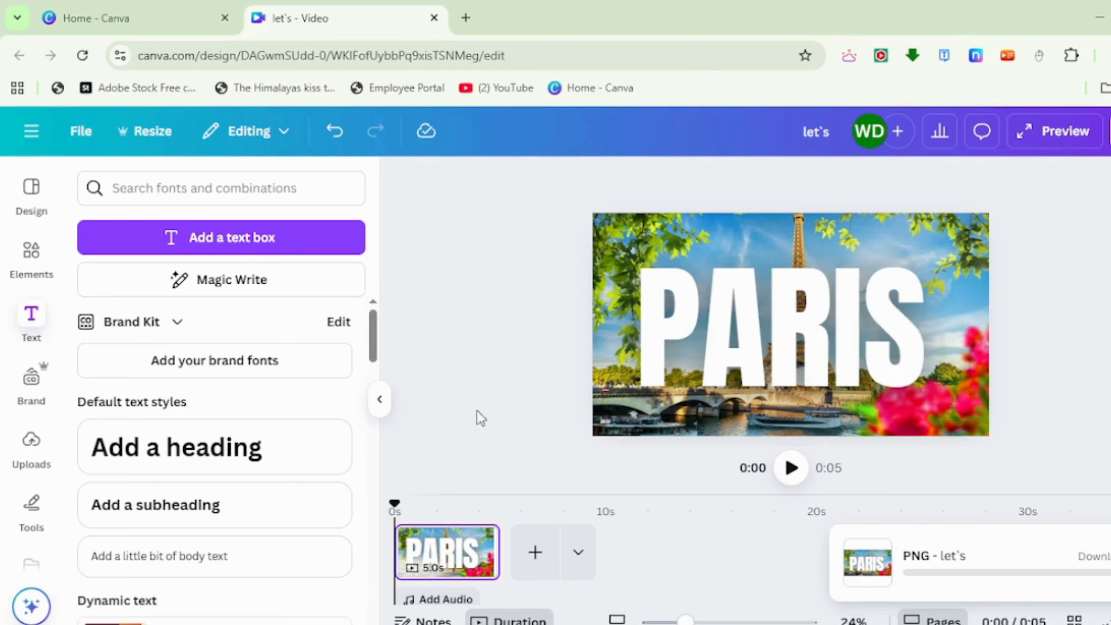
# Add a second page, paste the exported PARIS image onto it and set the image as the page background.
pyautogui.click(375, 404)
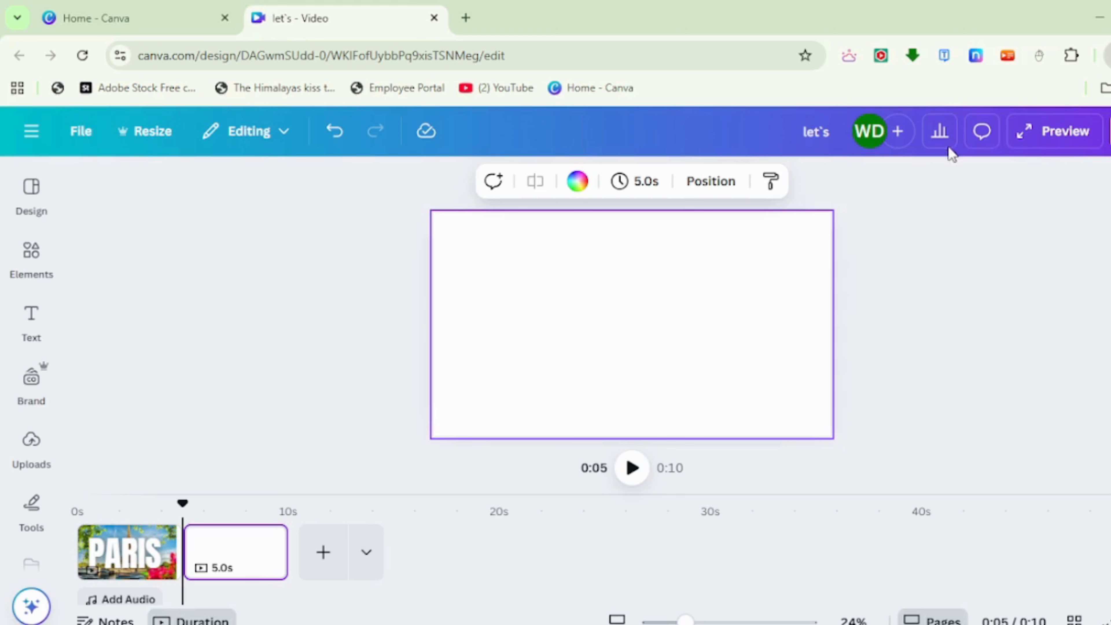
pyautogui.hotkey('ctrl', 'v')
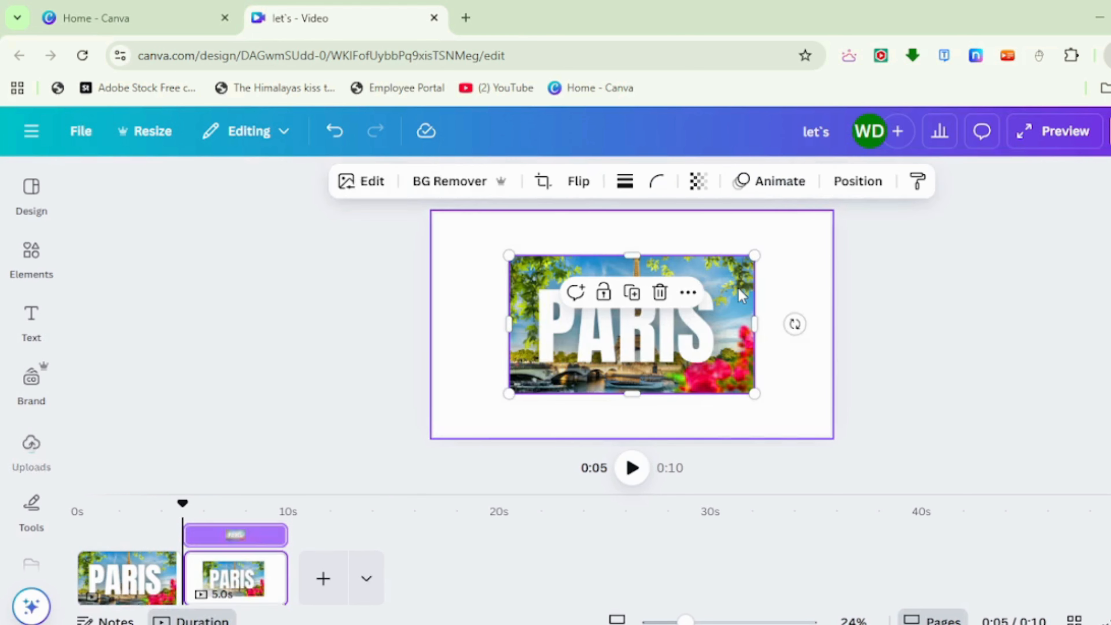
pyautogui.rightClick(705, 338)
pyautogui.click(810, 569)
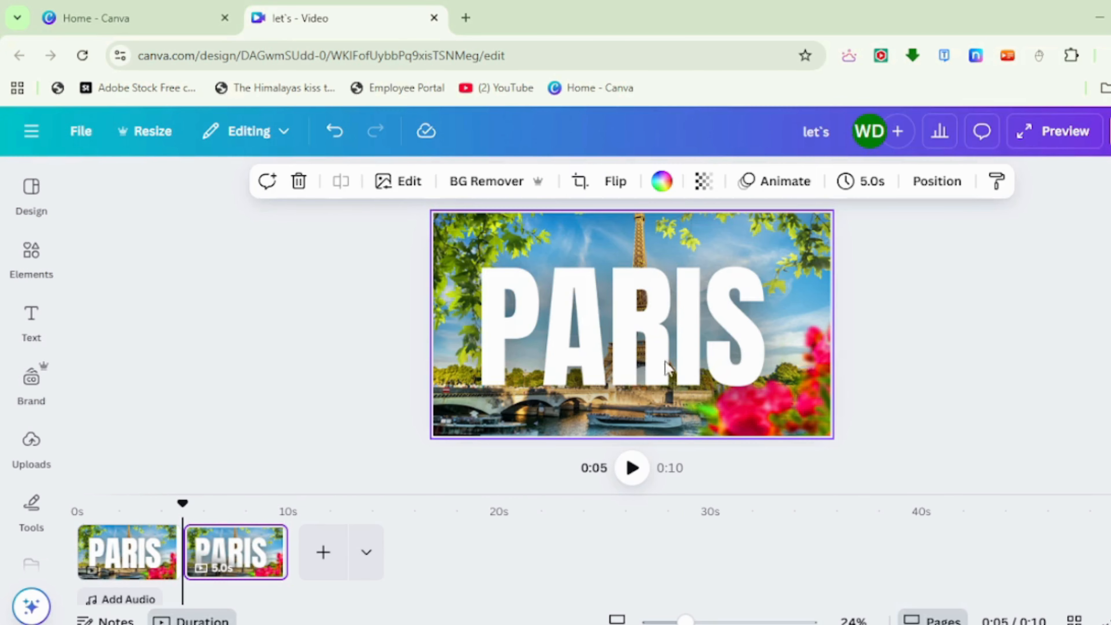
# Search the elements for AEROPLANE and insert the photo of the white plane seen from above on a light grey background.
pyautogui.click(8, 288)
pyautogui.click(107, 186)
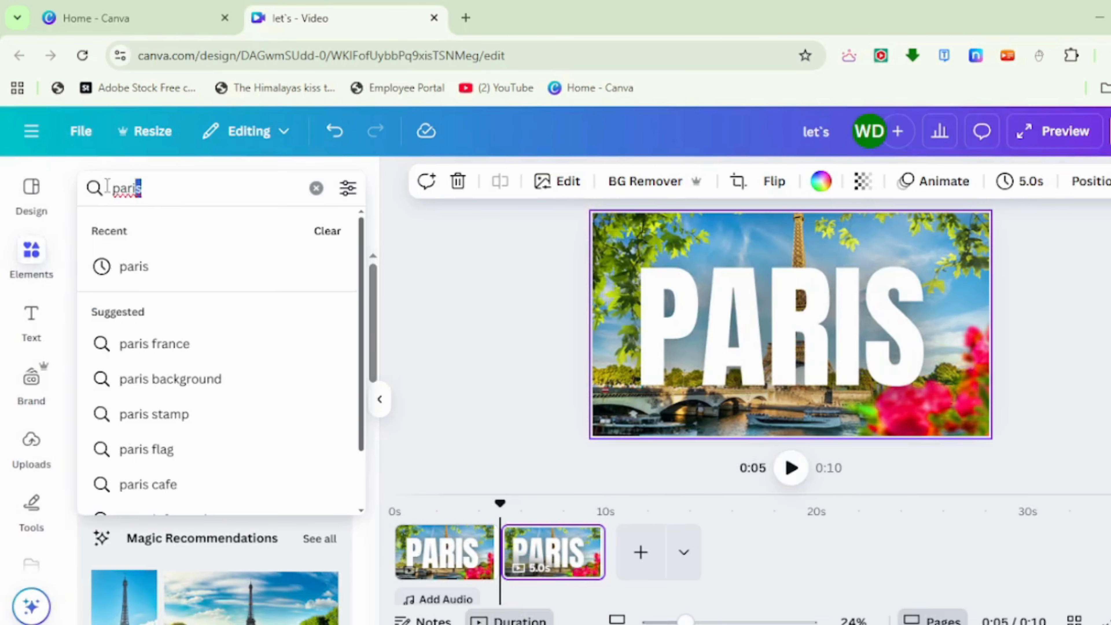
pyautogui.write('AERO')
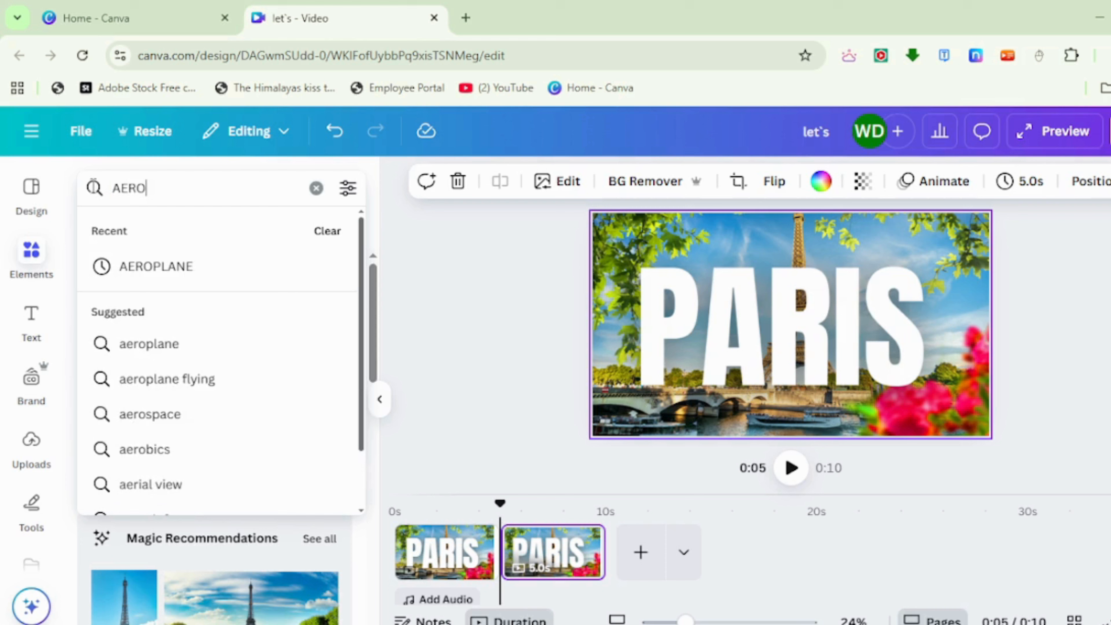
pyautogui.write('PLANE')
pyautogui.press('Return')
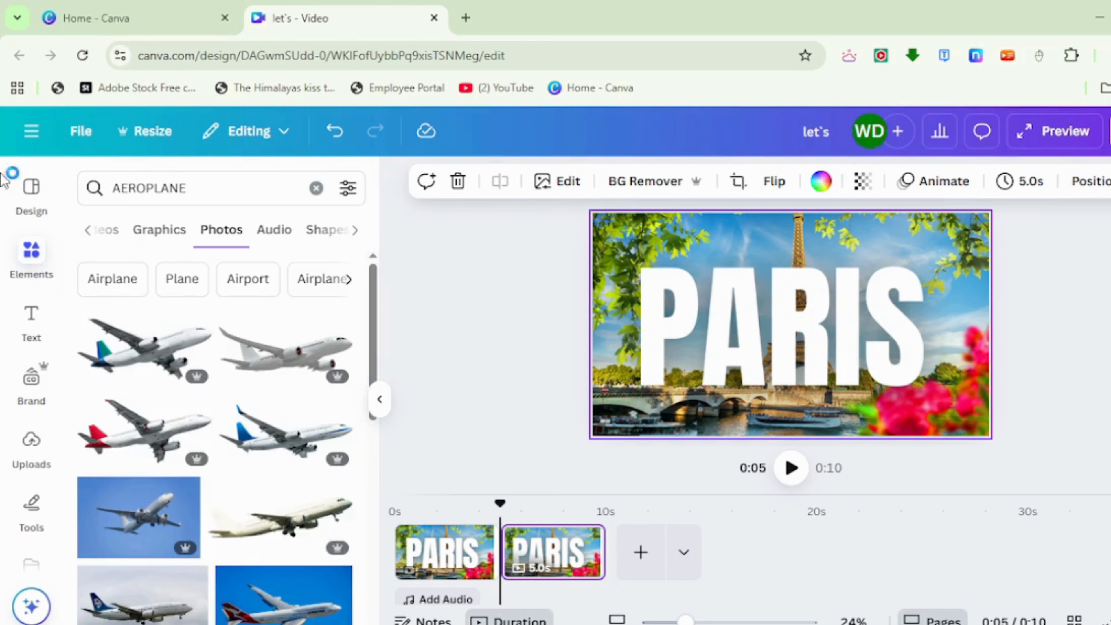
pyautogui.scroll(-10, 248, 479)
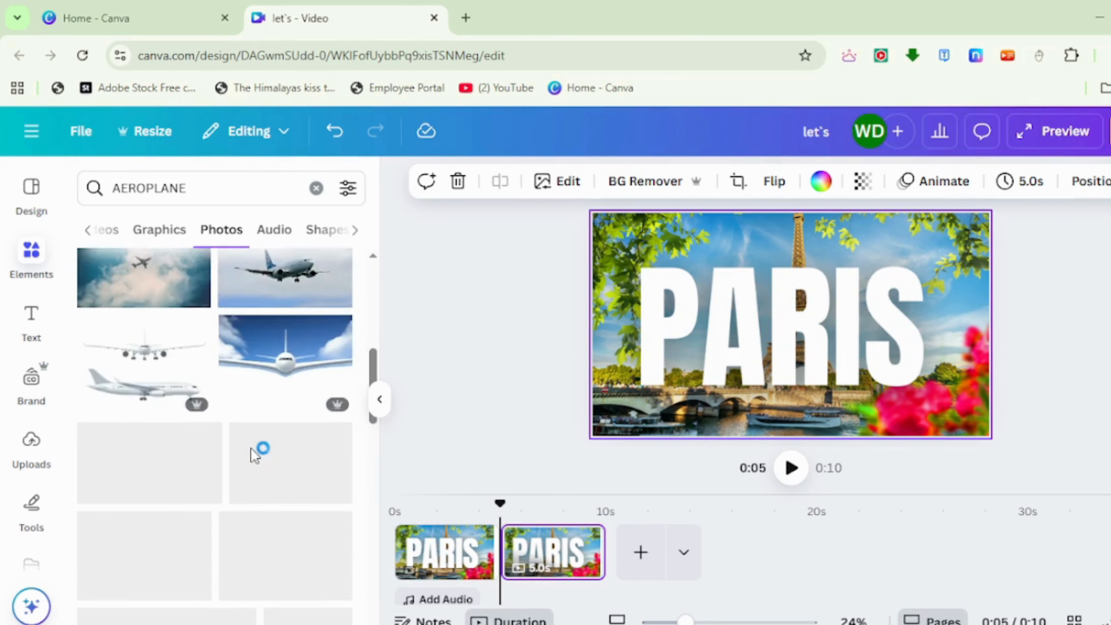
pyautogui.click(311, 451)
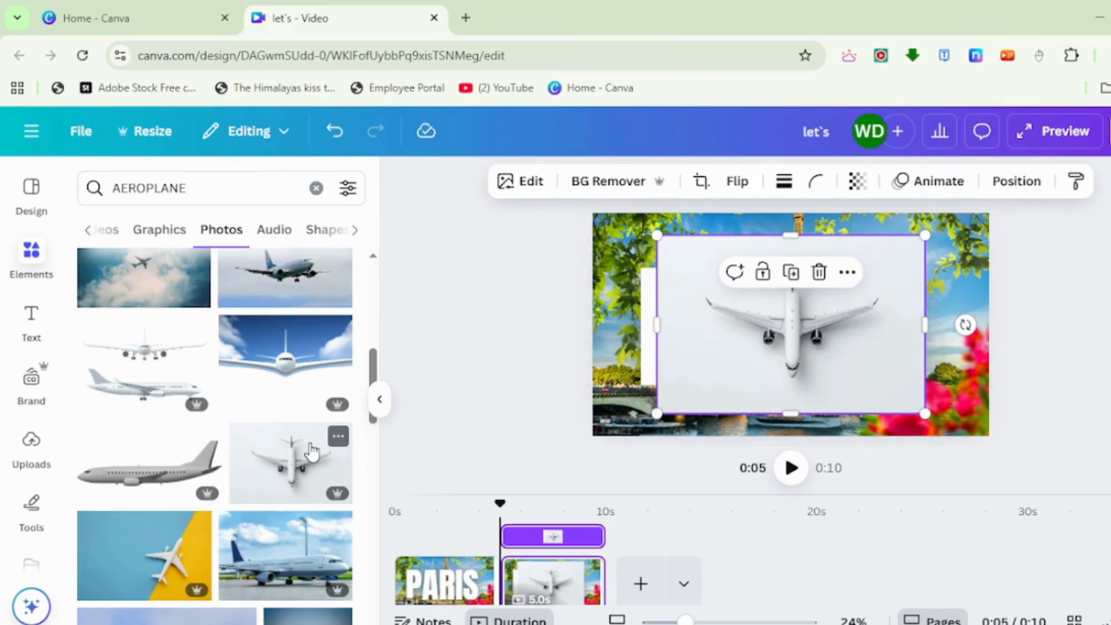
# Remove the plane photo's background and rotate the plane a quarter turn clockwise so its nose points left.
pyautogui.click(578, 183)
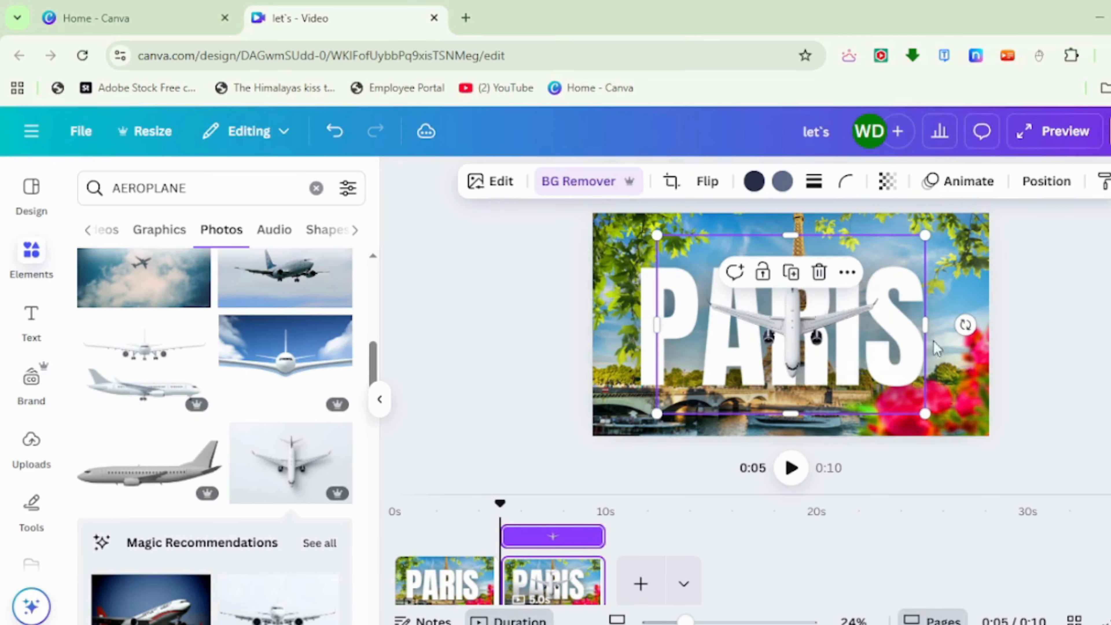
pyautogui.moveTo(965, 325); pyautogui.dragTo(793, 431)
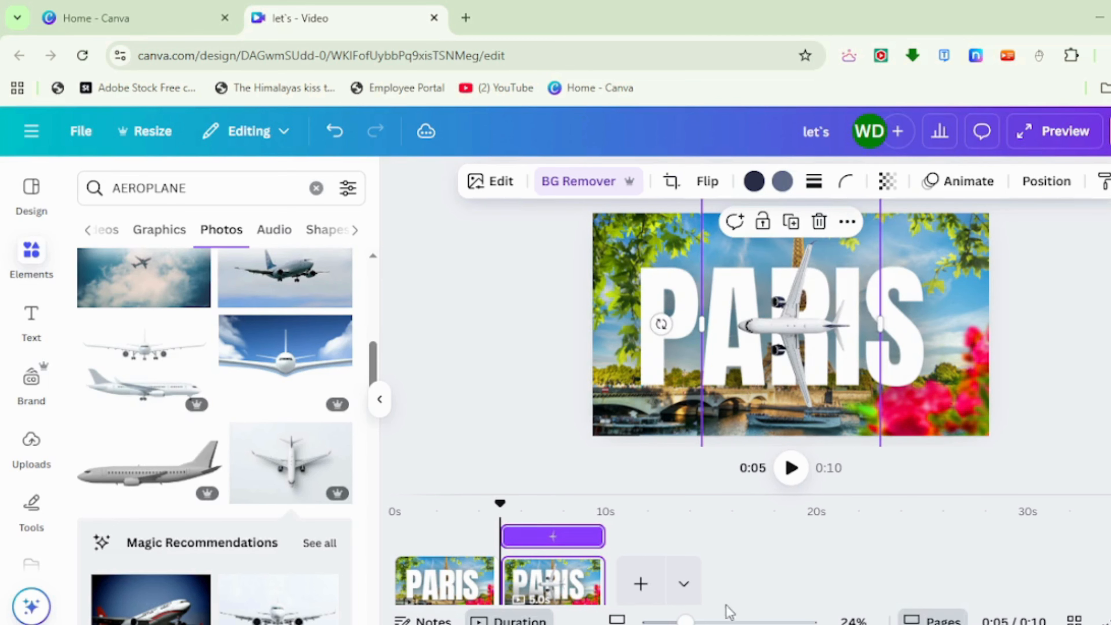
# Enlarge the plane beyond the page height and position it over the last letters of PARIS, vertically centred.
pyautogui.moveTo(686, 621); pyautogui.dragTo(666, 621)
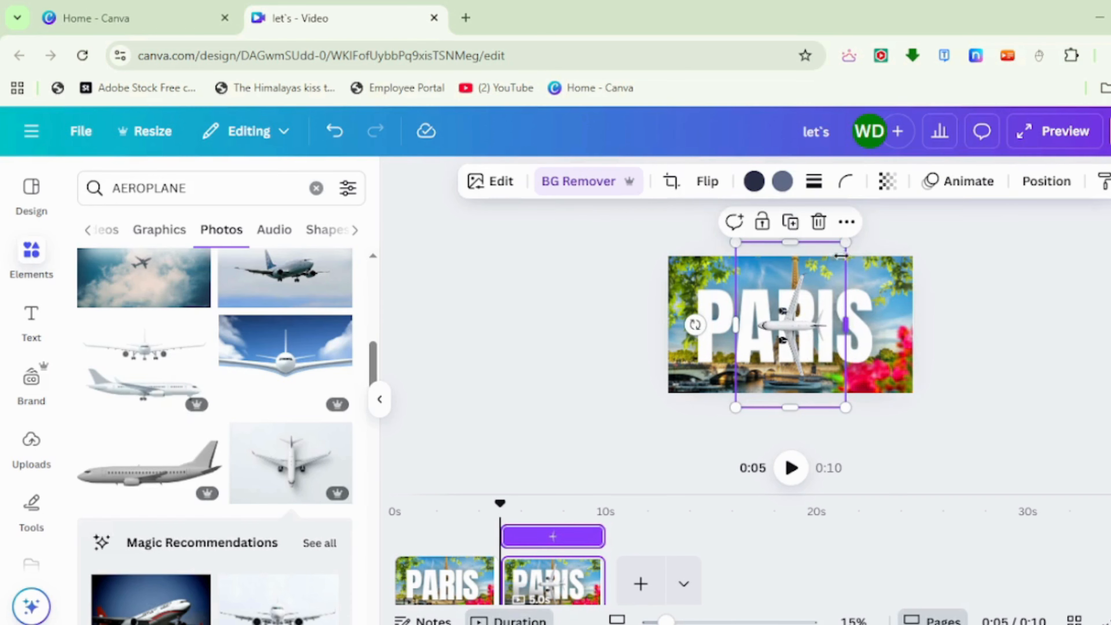
pyautogui.moveTo(845, 244); pyautogui.dragTo(870, 205)
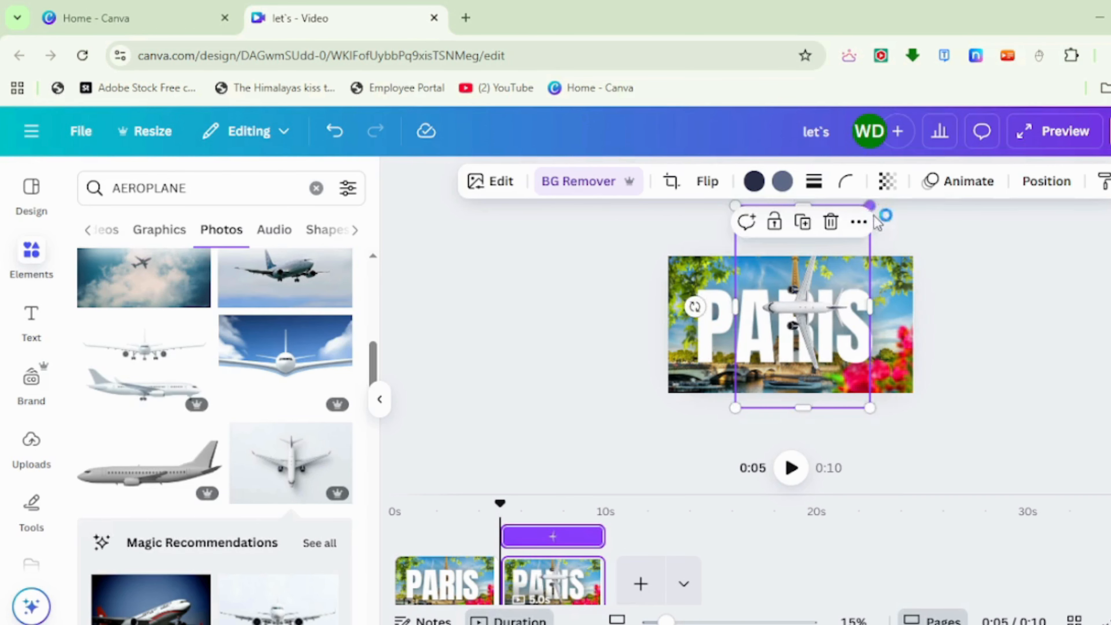
pyautogui.moveTo(842, 301); pyautogui.dragTo(845, 319)
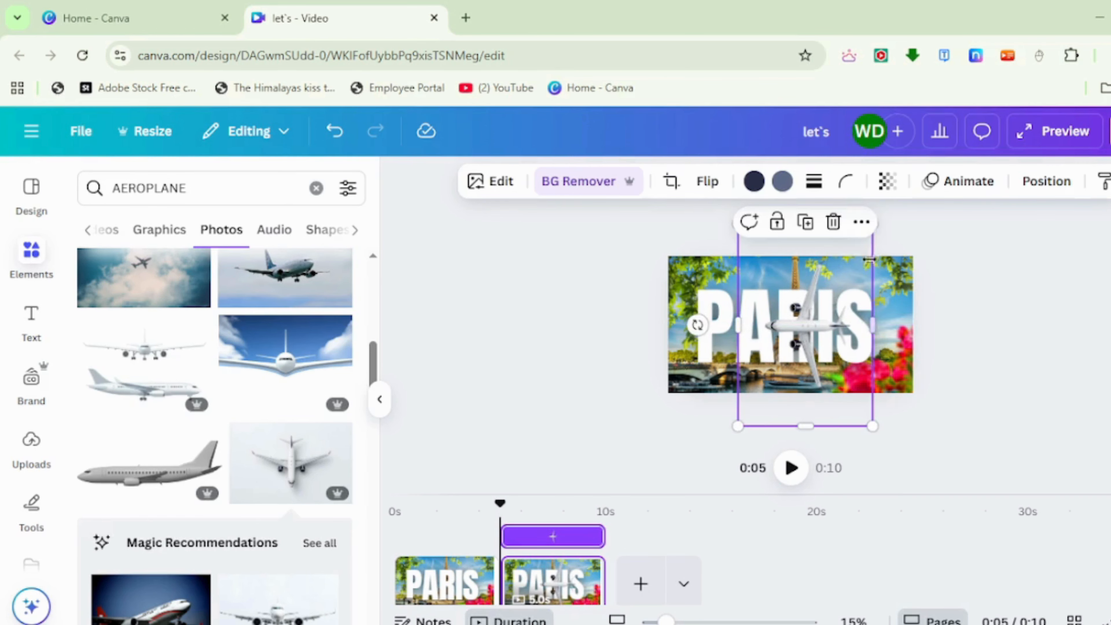
pyautogui.moveTo(879, 226); pyautogui.dragTo(879, 215)
pyautogui.moveTo(845, 307); pyautogui.dragTo(854, 303)
pyautogui.click(985, 301)
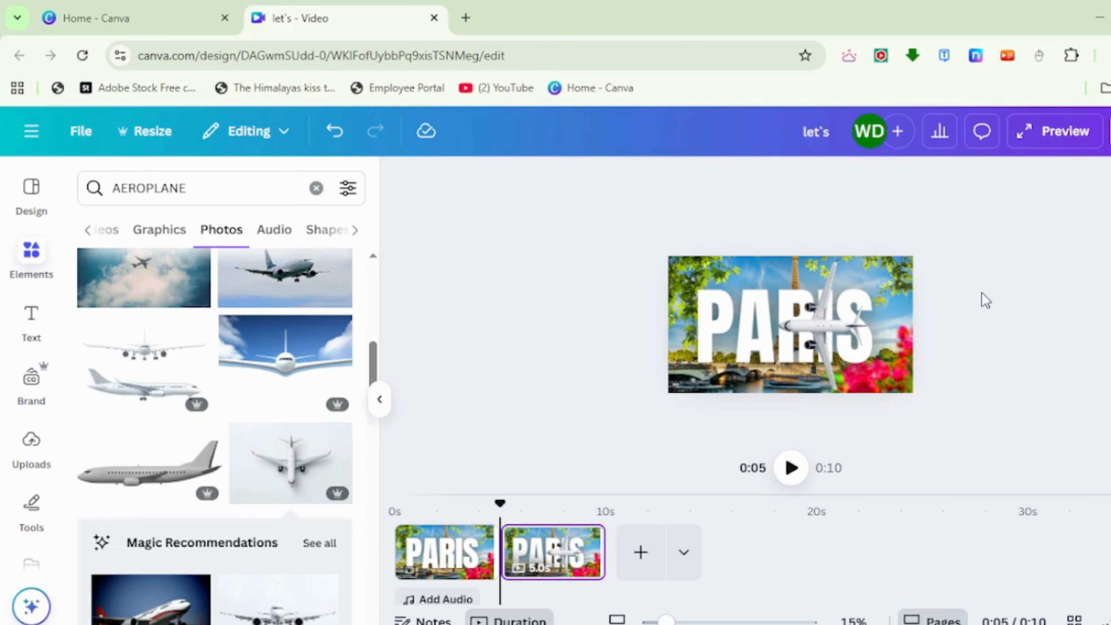
# Insert a square shape and stretch it over the page from the left edge to the plane's wings.
pyautogui.moveTo(191, 191); pyautogui.dragTo(103, 191)
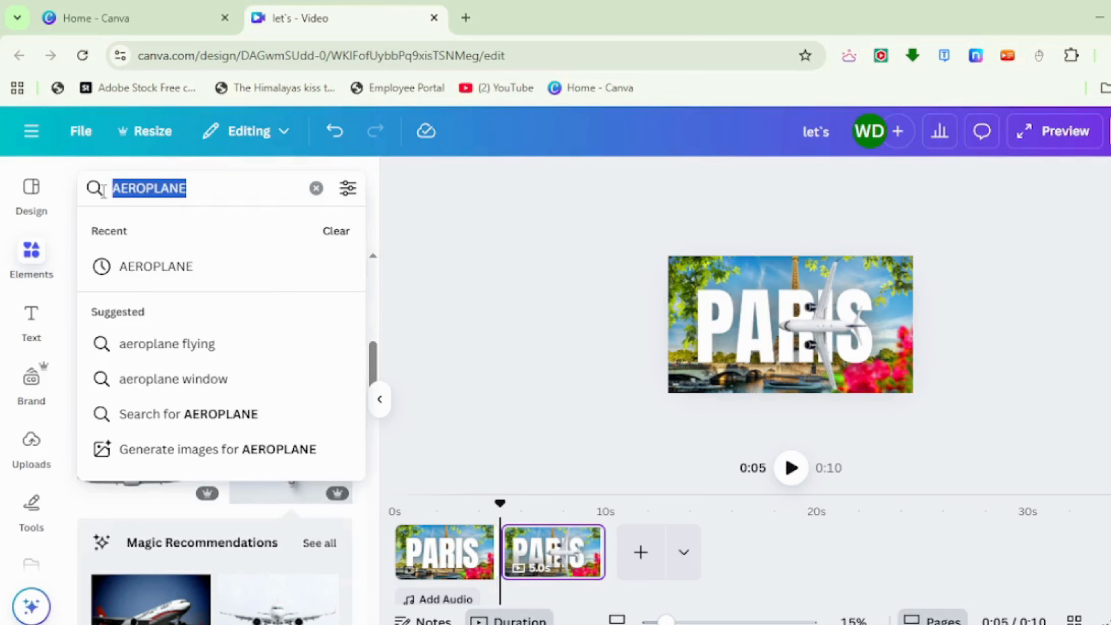
pyautogui.press('BackSpace')
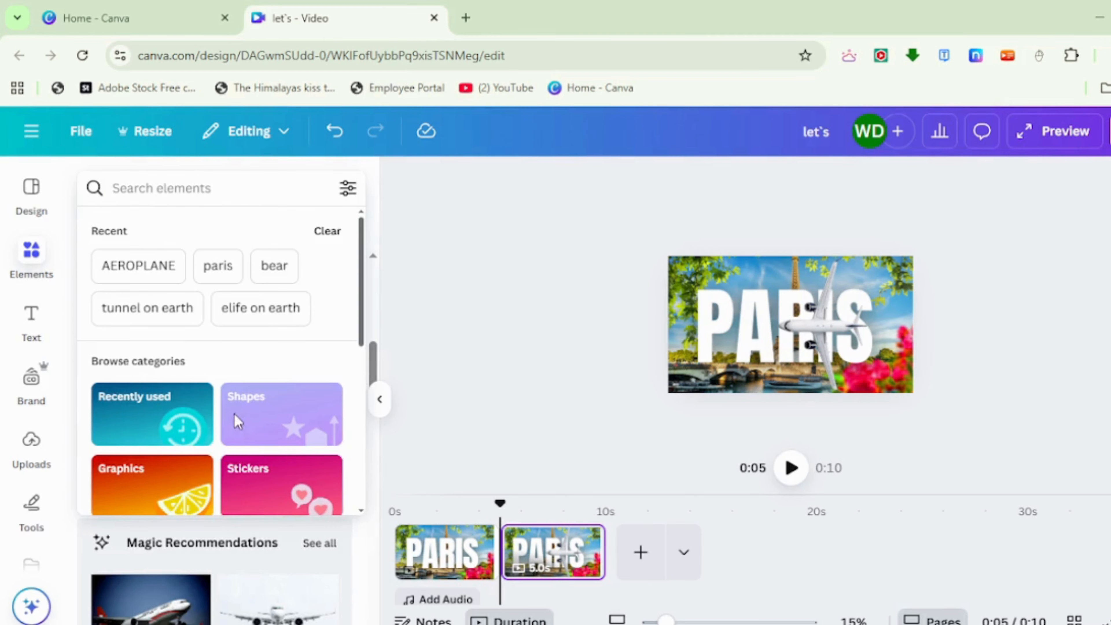
pyautogui.click(234, 421)
pyautogui.click(89, 532)
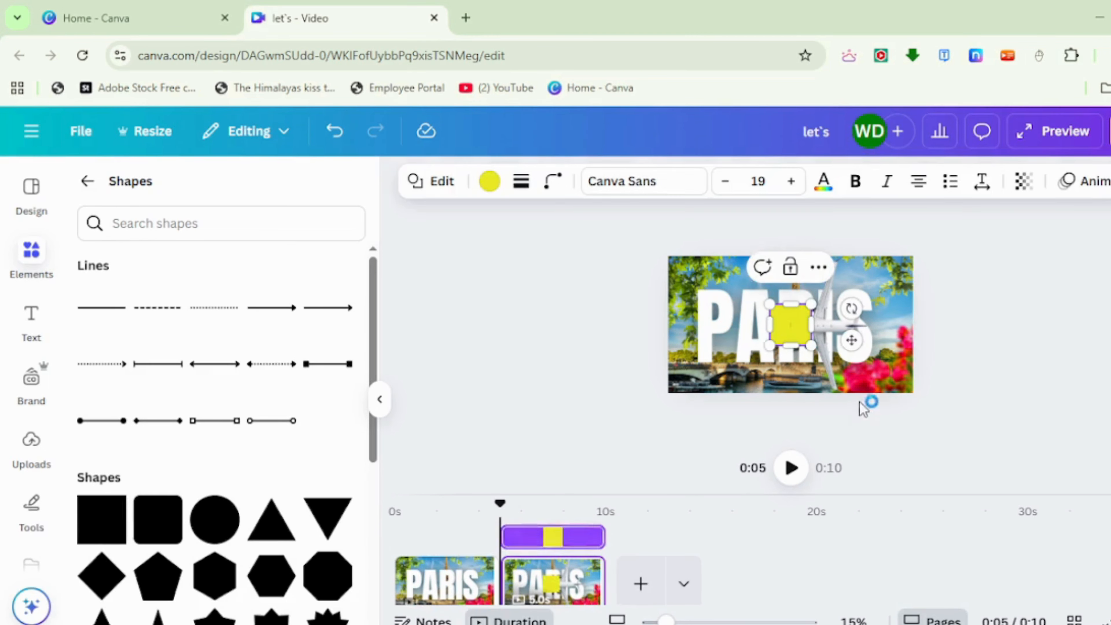
pyautogui.moveTo(792, 339); pyautogui.dragTo(822, 394)
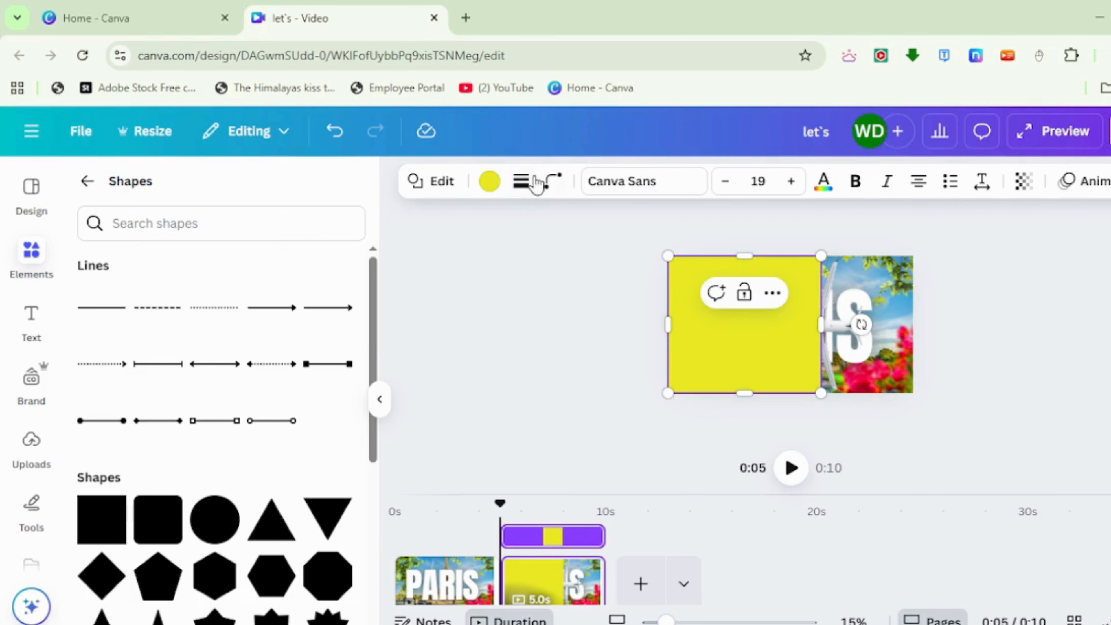
# Change the large rectangle's fill colour from the brand palette to bright red.
pyautogui.click(489, 200)
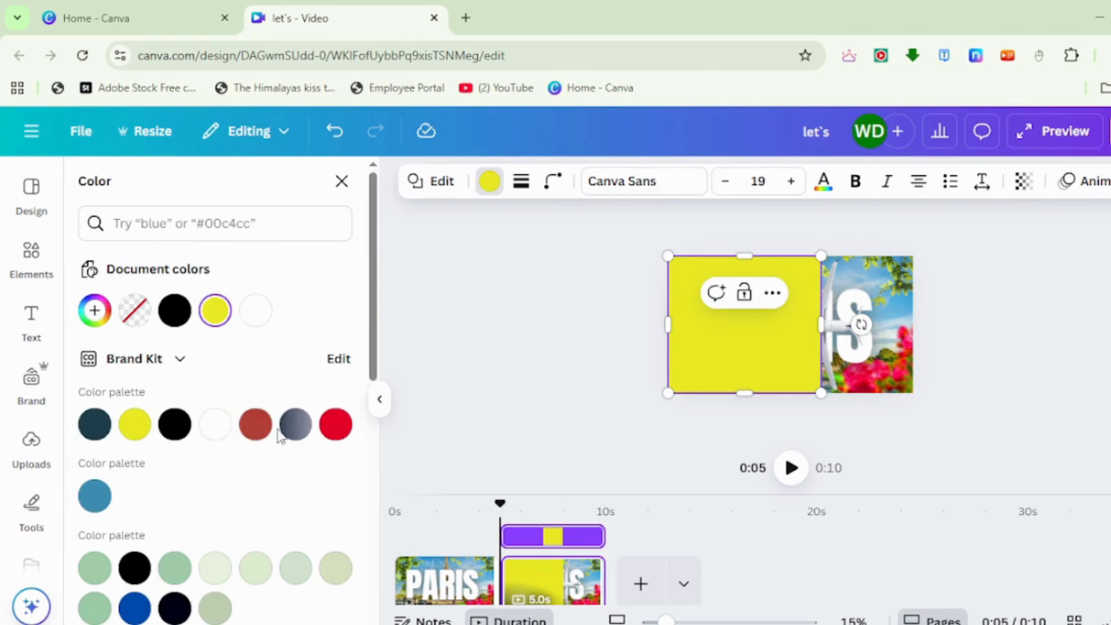
pyautogui.click(335, 423)
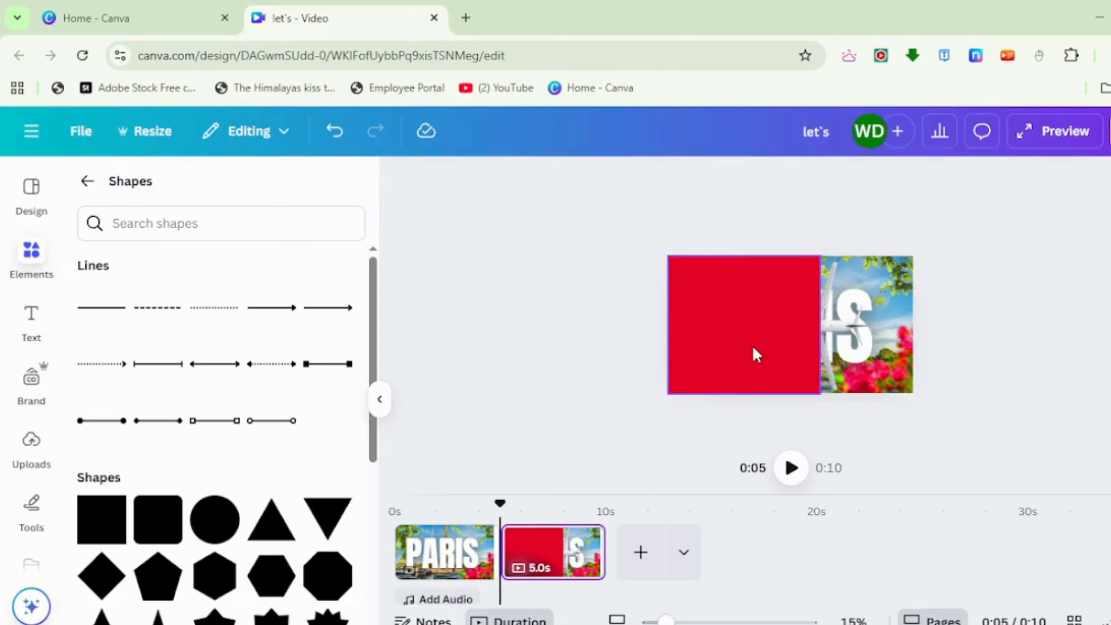
pyautogui.click(745, 224)
# Add a smaller copy of the red shape, tilt it counterclockwise and place it along the plane's lower wing.
pyautogui.moveTo(717, 326); pyautogui.dragTo(733, 327)
pyautogui.moveTo(681, 256); pyautogui.dragTo(761, 329)
pyautogui.moveTo(827, 378); pyautogui.dragTo(888, 376)
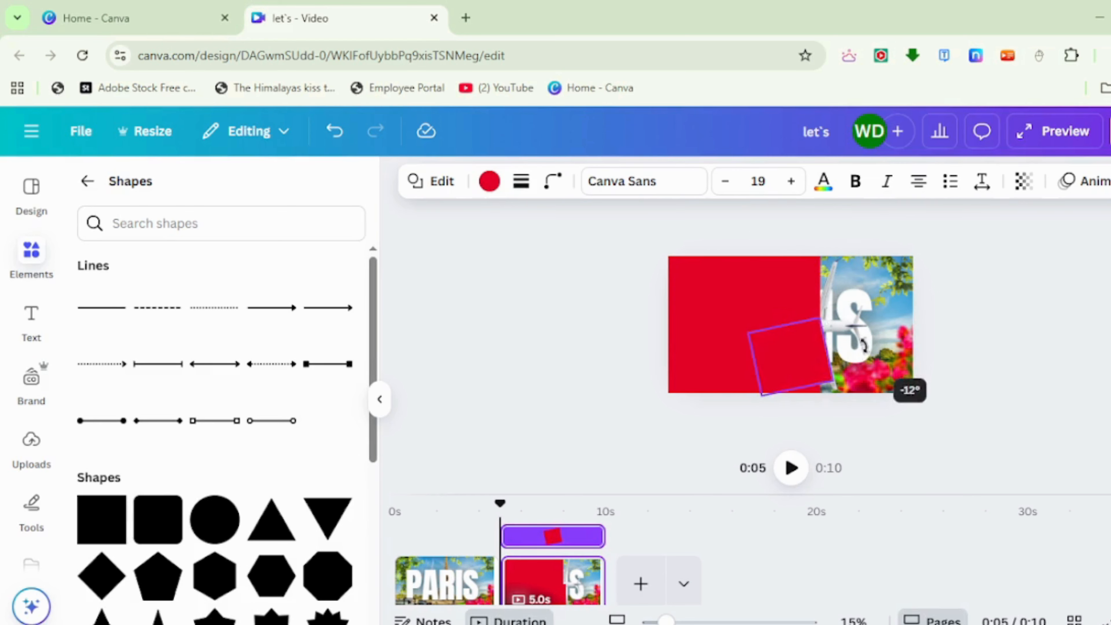
pyautogui.moveTo(790, 385)
pyautogui.mouseDown()
pyautogui.moveTo(772, 398)
pyautogui.moveTo(791, 397)
pyautogui.mouseUp()
pyautogui.moveTo(868, 353); pyautogui.dragTo(892, 357)
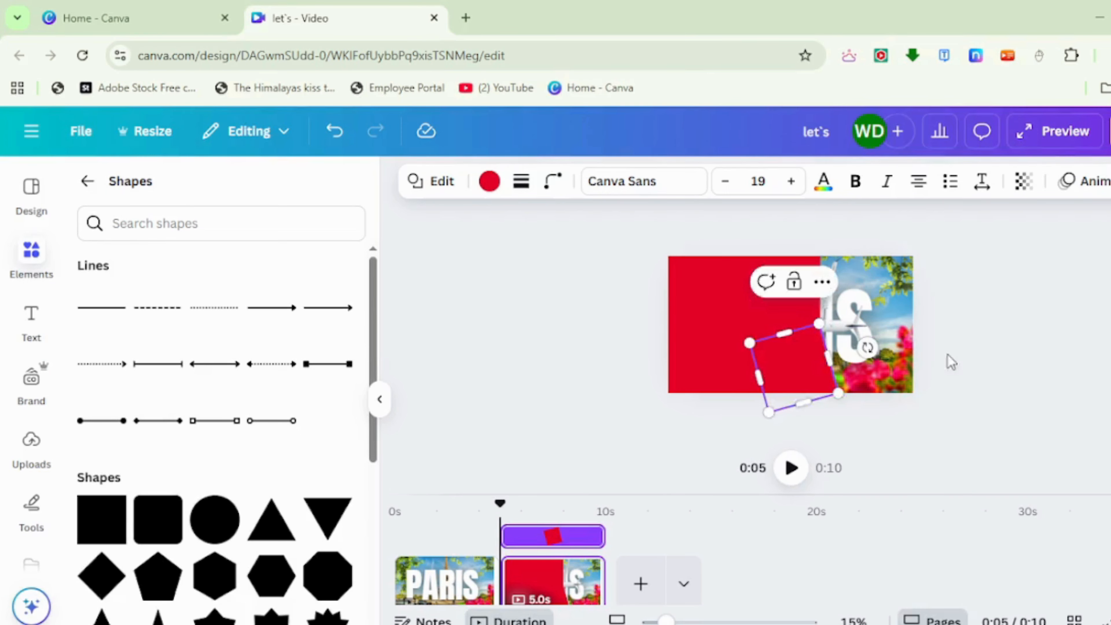
# Duplicate the small tilted red square and move the copy up beside the plane's upper wing.
pyautogui.click(948, 355)
pyautogui.click(805, 376)
pyautogui.click(794, 285)
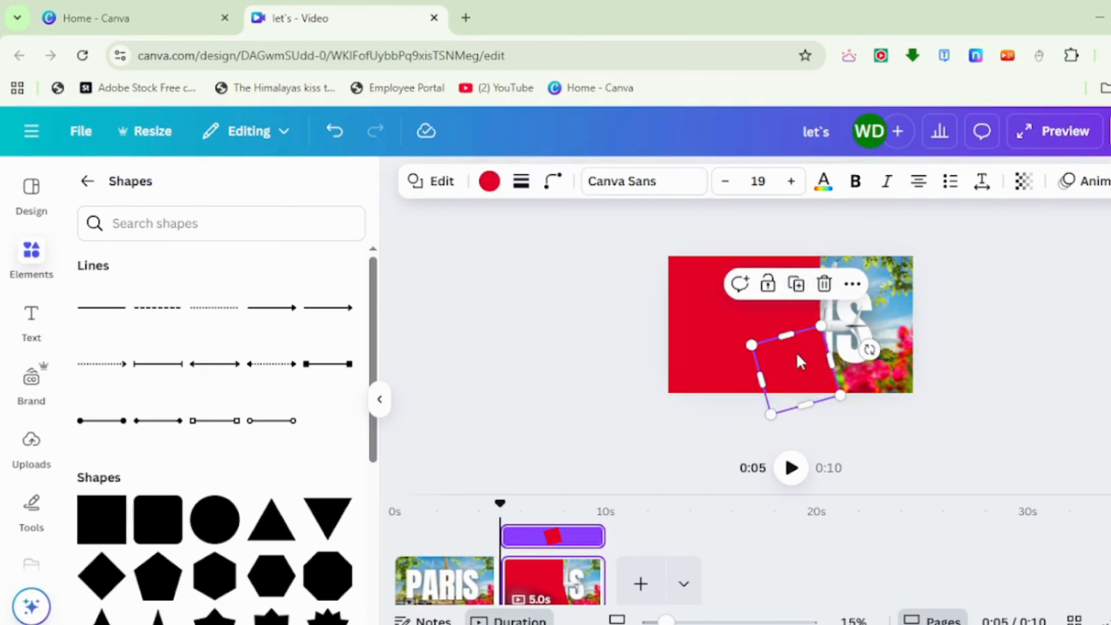
pyautogui.moveTo(800, 362); pyautogui.dragTo(795, 292)
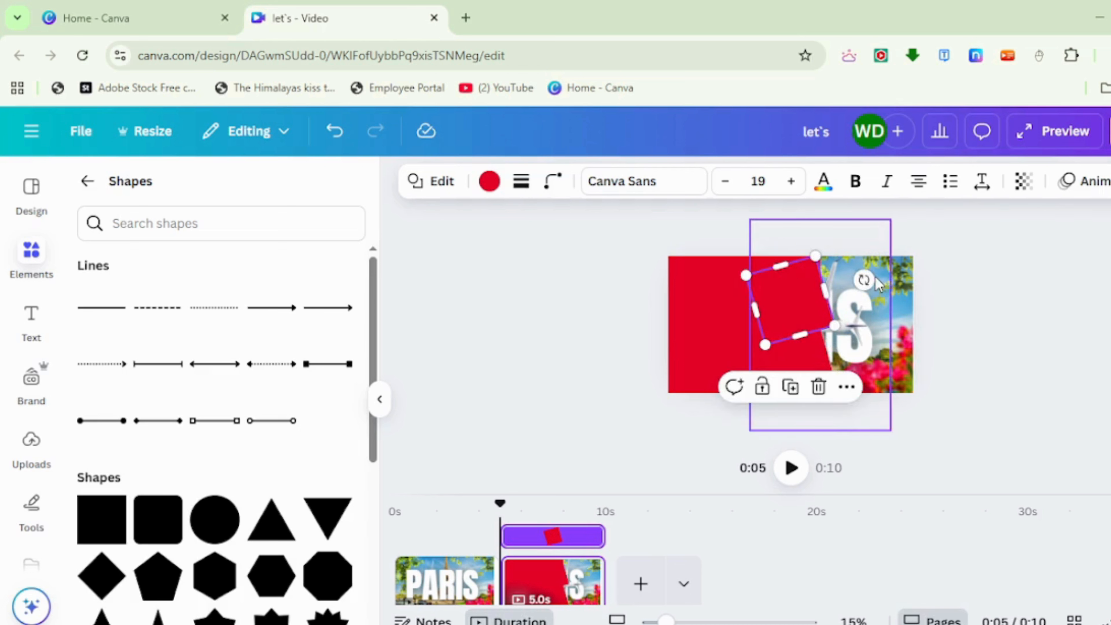
# Rotate the upper red square clockwise and reposition it so its edge follows the plane's upper wing.
pyautogui.moveTo(877, 283); pyautogui.dragTo(907, 360)
pyautogui.moveTo(783, 310); pyautogui.dragTo(793, 284)
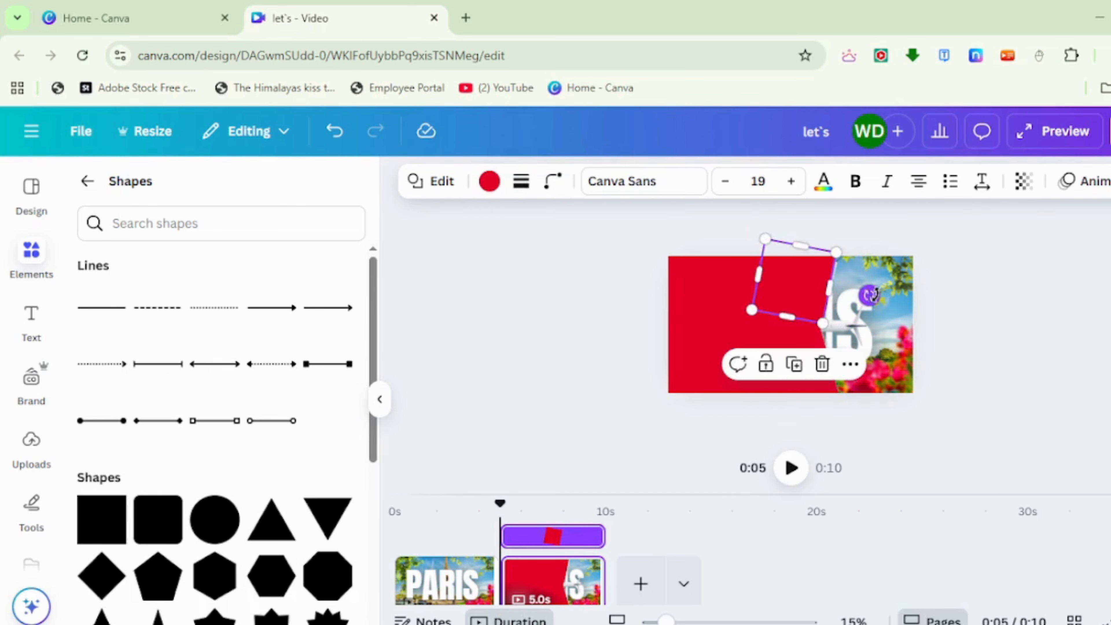
pyautogui.moveTo(872, 298); pyautogui.dragTo(888, 317)
pyautogui.click(999, 359)
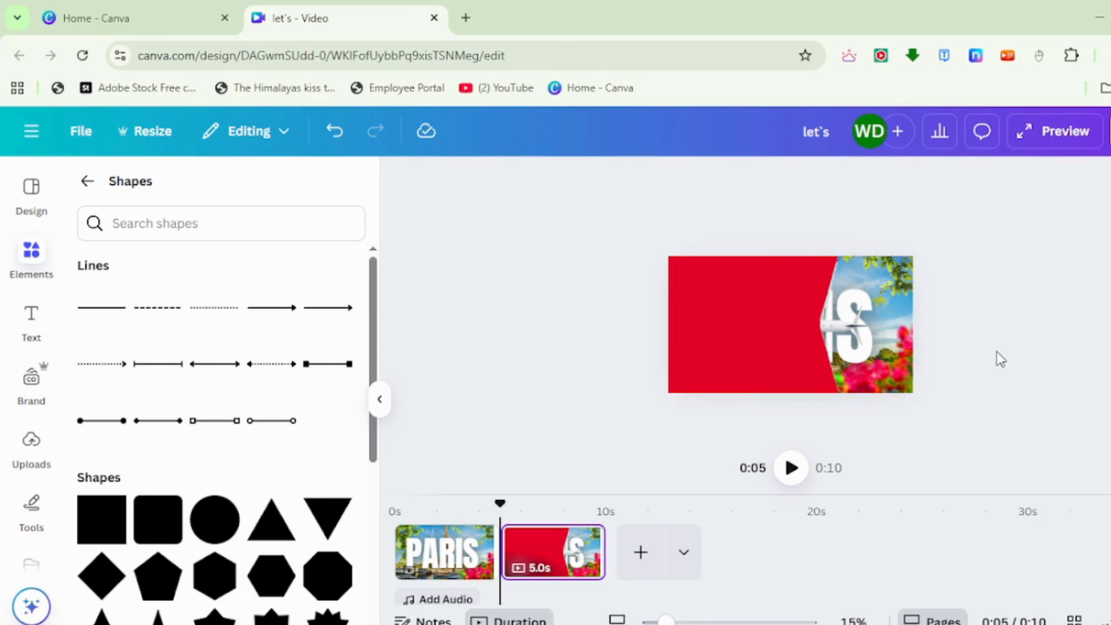
# Bring the airplane image to the front, above all the red shapes.
pyautogui.click(860, 348)
pyautogui.rightClick(860, 348)
pyautogui.moveTo(939, 334)
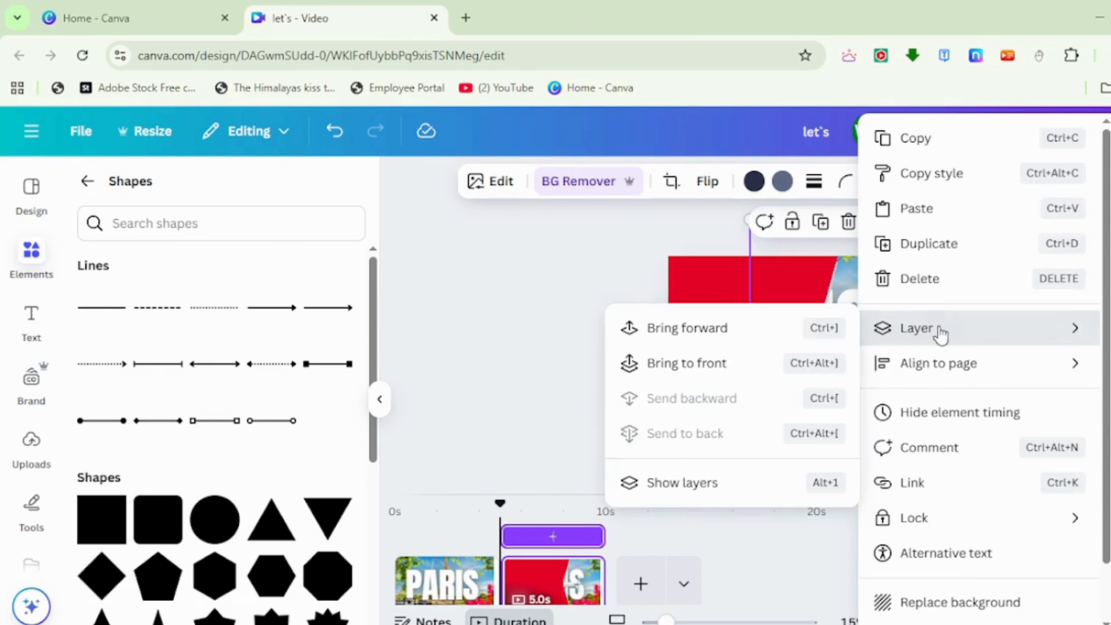
pyautogui.click(739, 362)
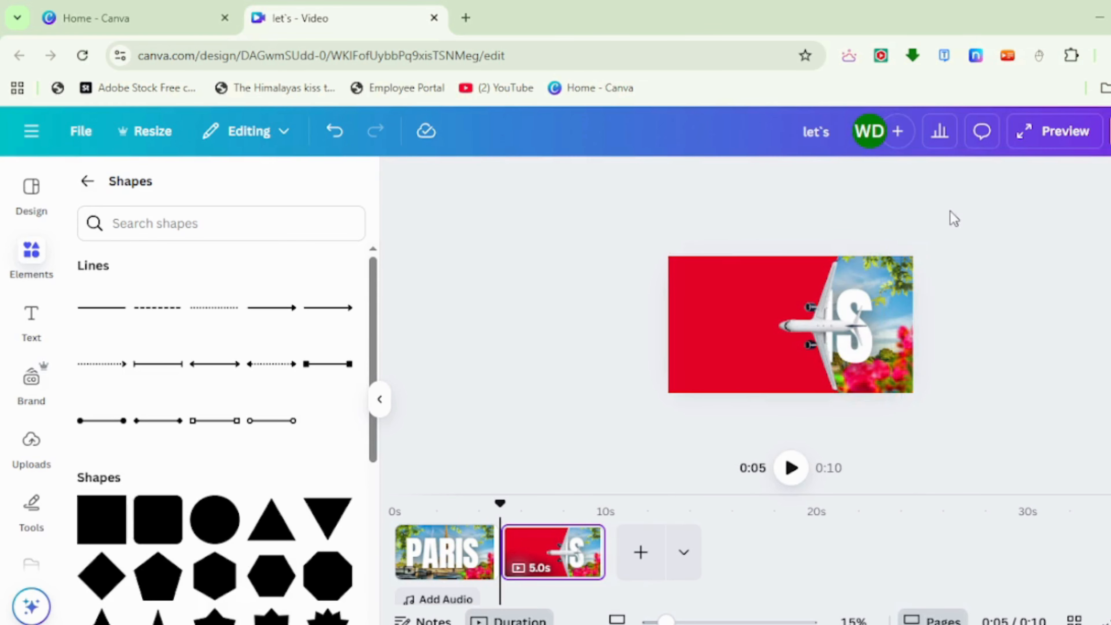
# Group the plane with the red shapes and shift the group right until the wings near the page's right edge.
pyautogui.moveTo(950, 214); pyautogui.dragTo(873, 347)
pyautogui.click(722, 257)
pyautogui.click(904, 289)
pyautogui.click(892, 354)
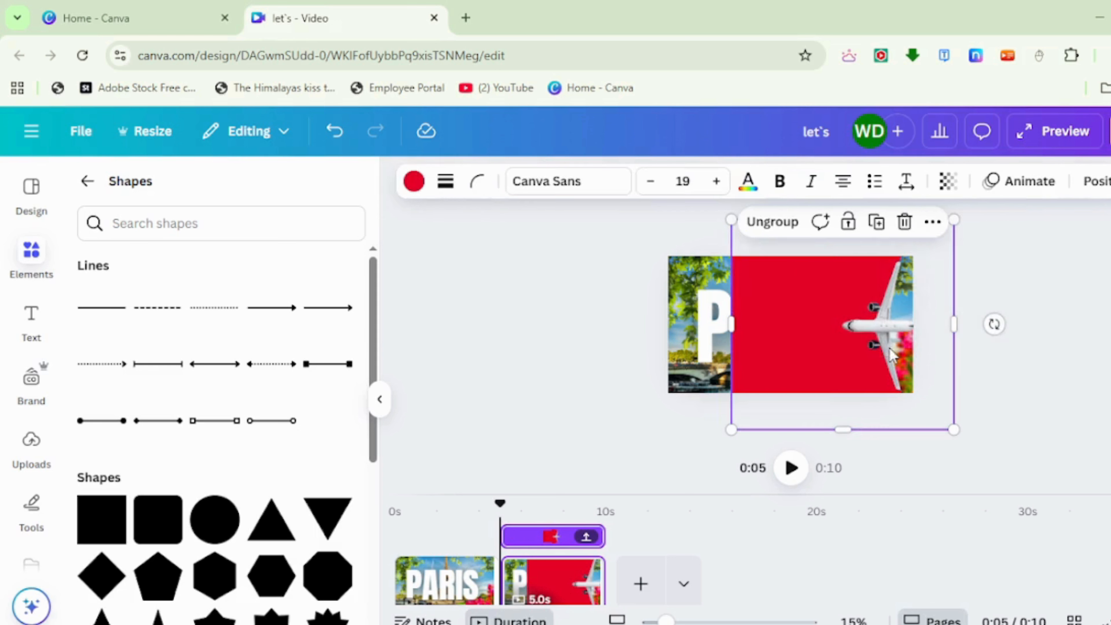
# Ungroup the plane and red shapes, then stretch the large red rectangle leftward well past the page's left edge.
pyautogui.click(760, 229)
pyautogui.click(1039, 377)
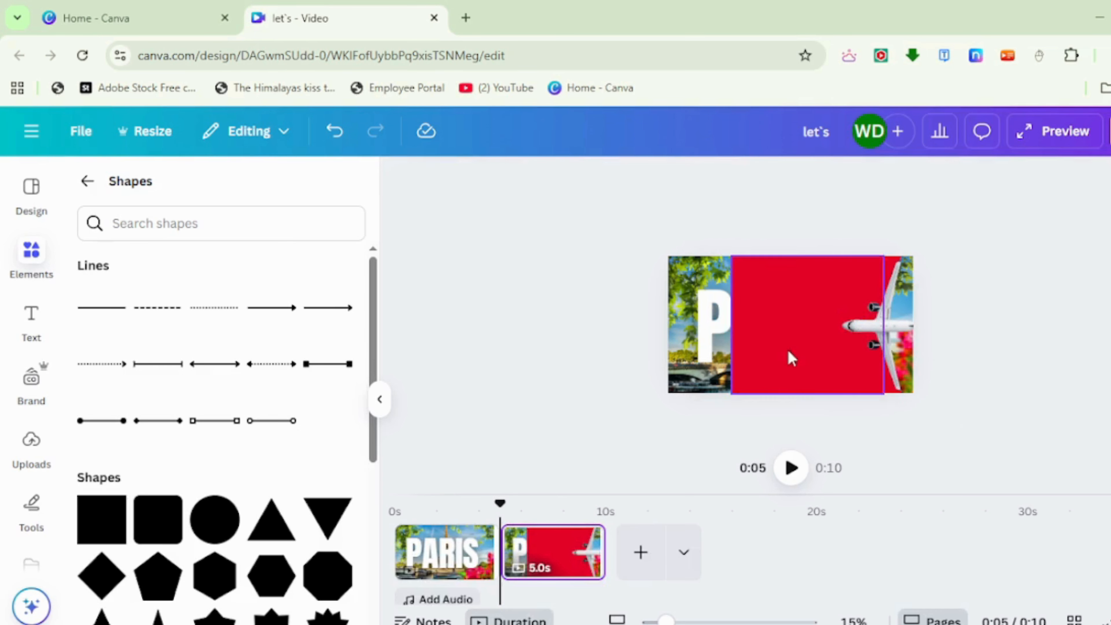
pyautogui.click(747, 331)
pyautogui.moveTo(736, 322); pyautogui.dragTo(559, 323)
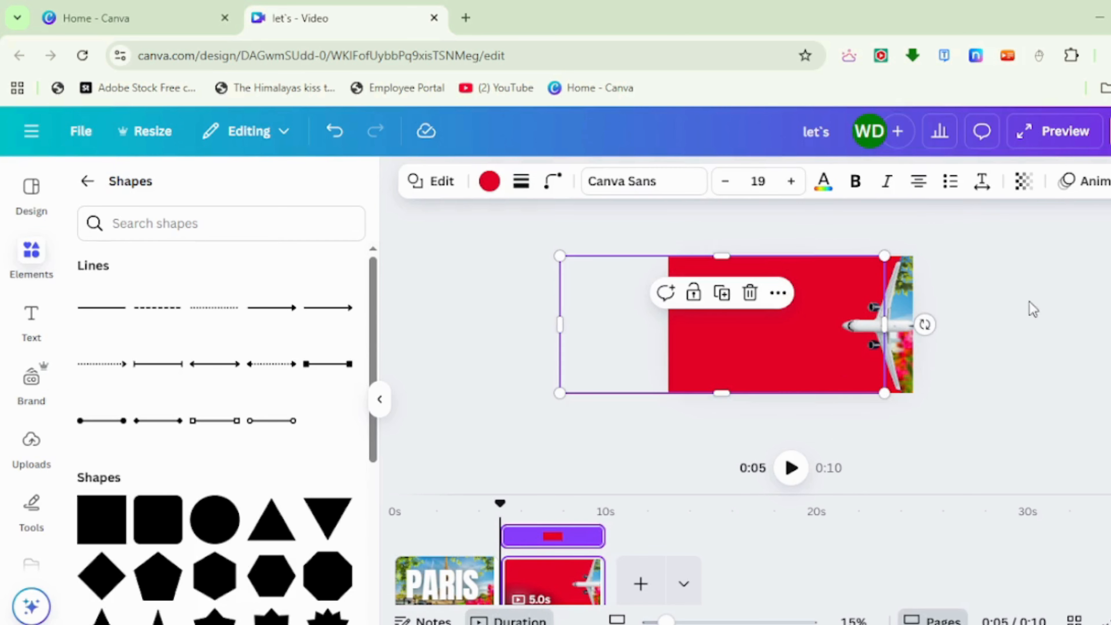
# Regroup the plane with all red shapes and move the group right until the plane is off the page.
pyautogui.moveTo(936, 239); pyautogui.dragTo(835, 313)
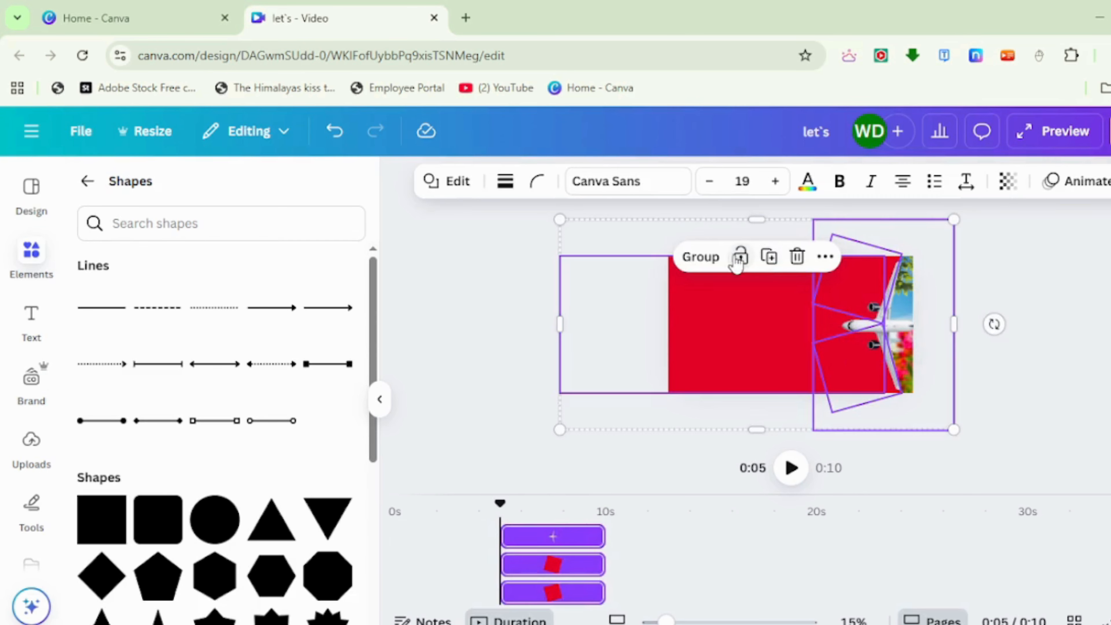
pyautogui.click(720, 258)
pyautogui.click(726, 312)
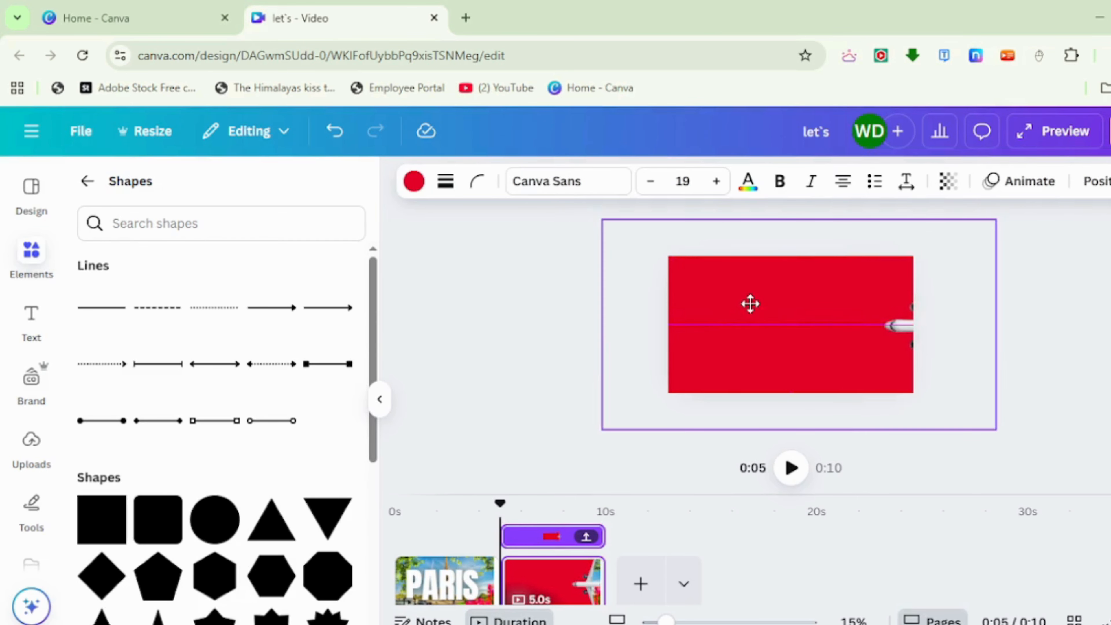
pyautogui.moveTo(754, 304); pyautogui.dragTo(796, 312)
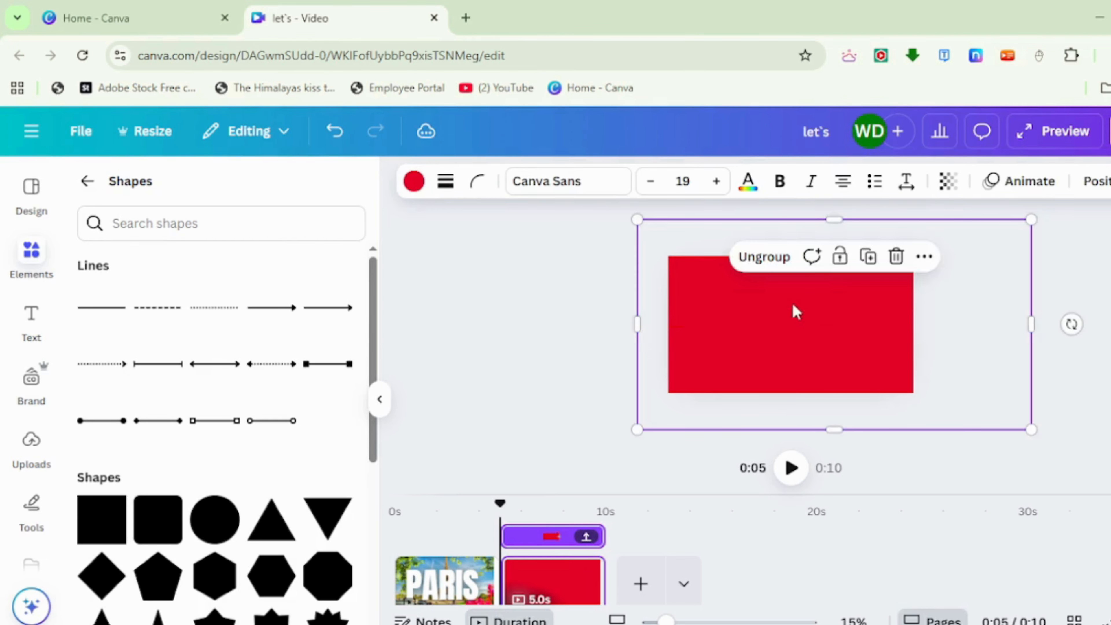
pyautogui.click(763, 493)
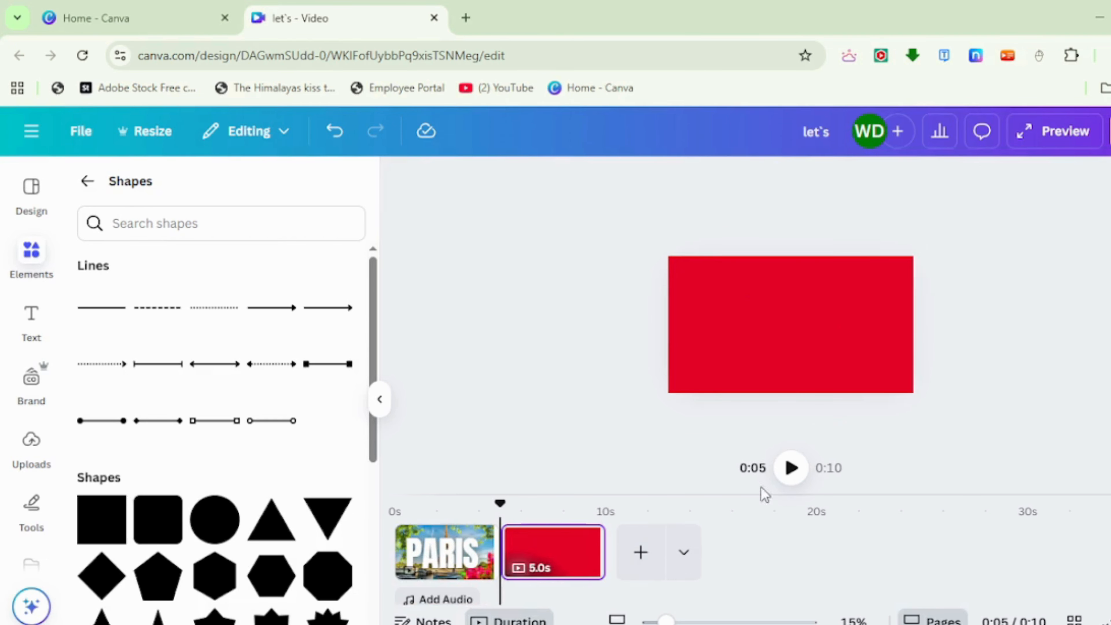
# Delete the first page showing the uncovered PARIS title and duplicate the remaining red page.
pyautogui.click(469, 557)
pyautogui.press('Delete')
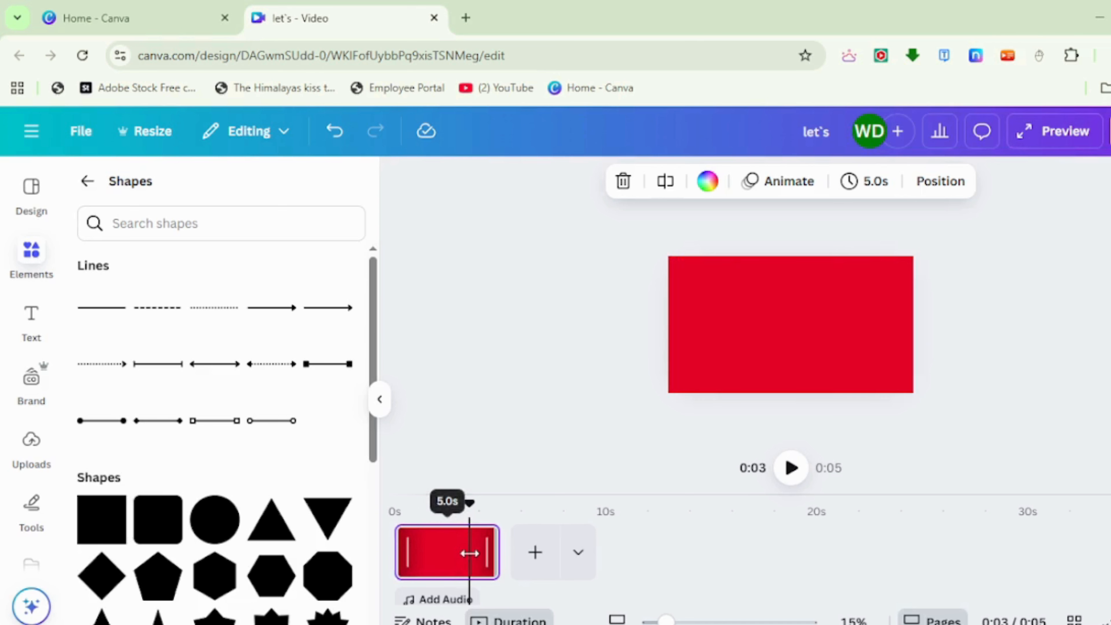
pyautogui.click(470, 542)
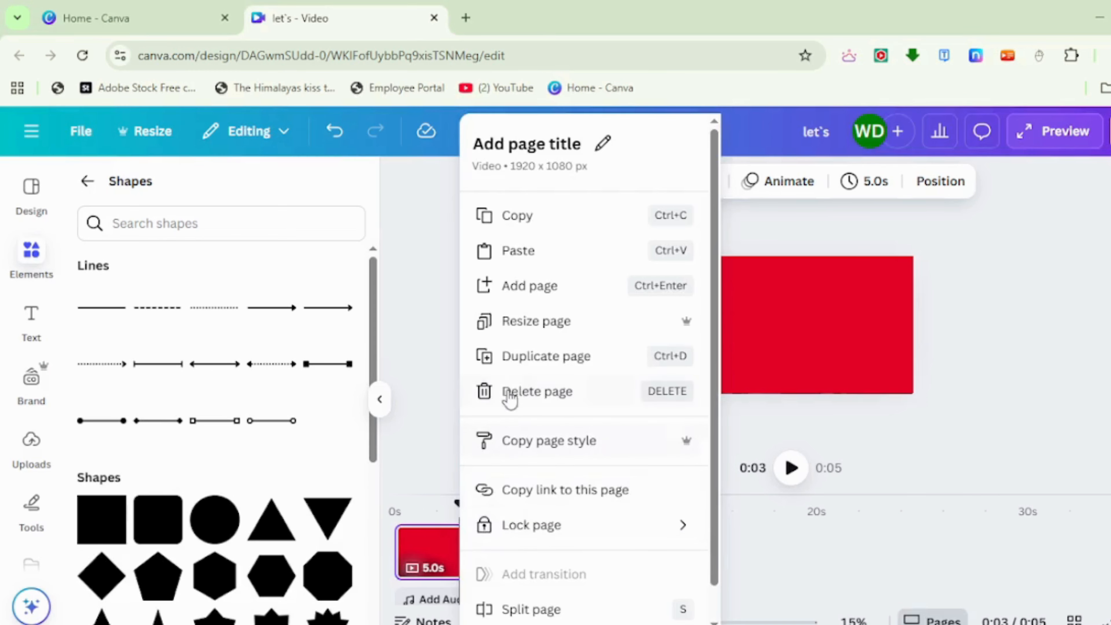
pyautogui.click(518, 368)
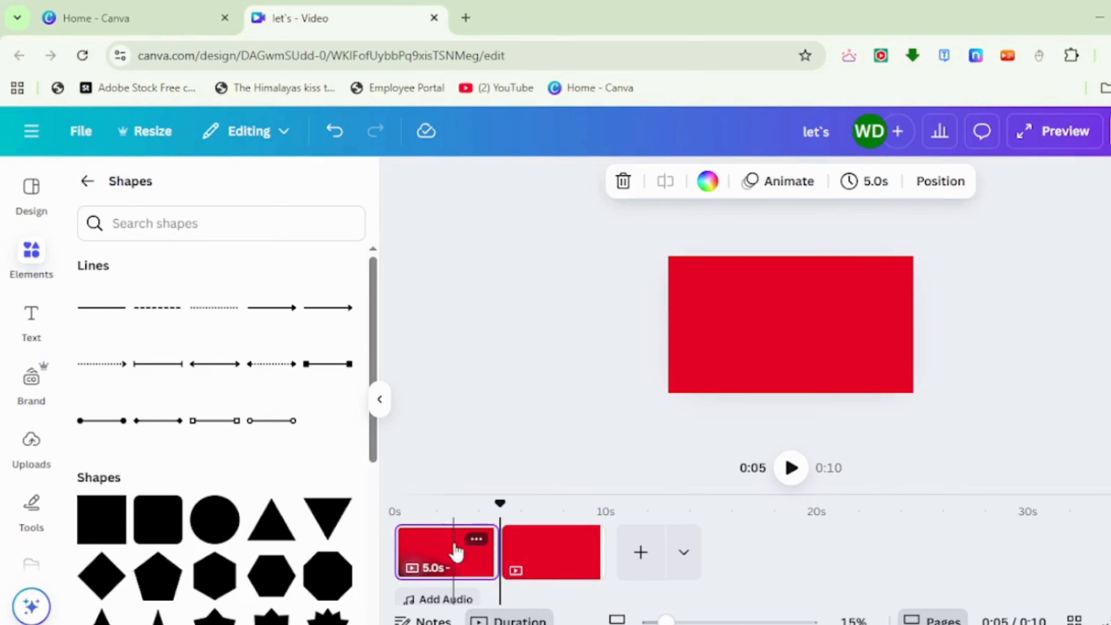
# Add a heading to the first red page with the text "Let`s".
pyautogui.click(380, 398)
pyautogui.click(540, 374)
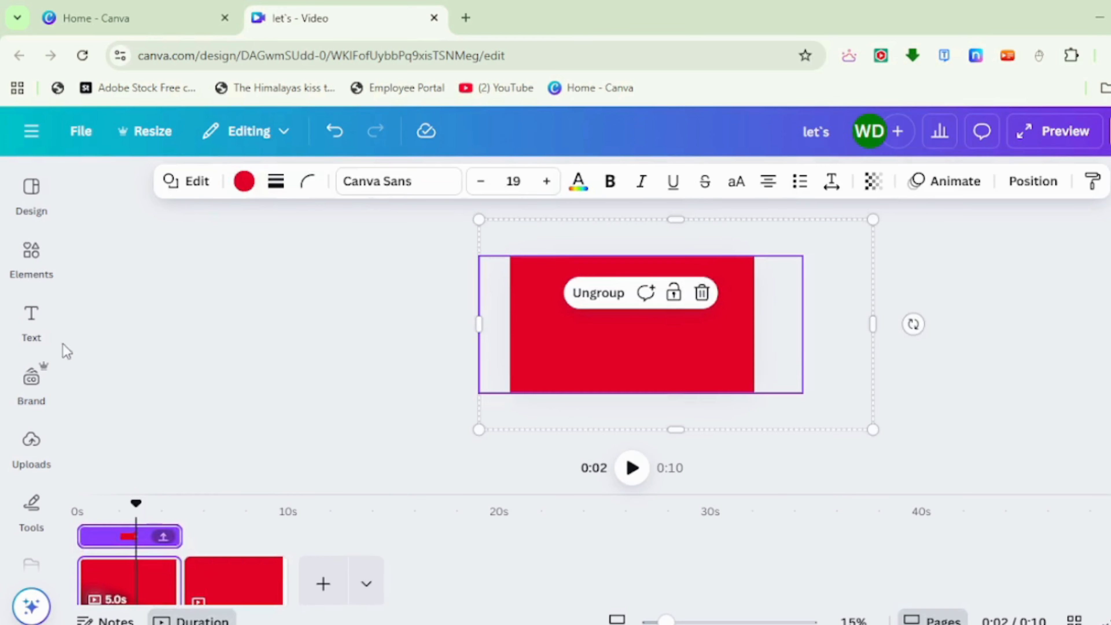
pyautogui.click(31, 319)
pyautogui.click(174, 447)
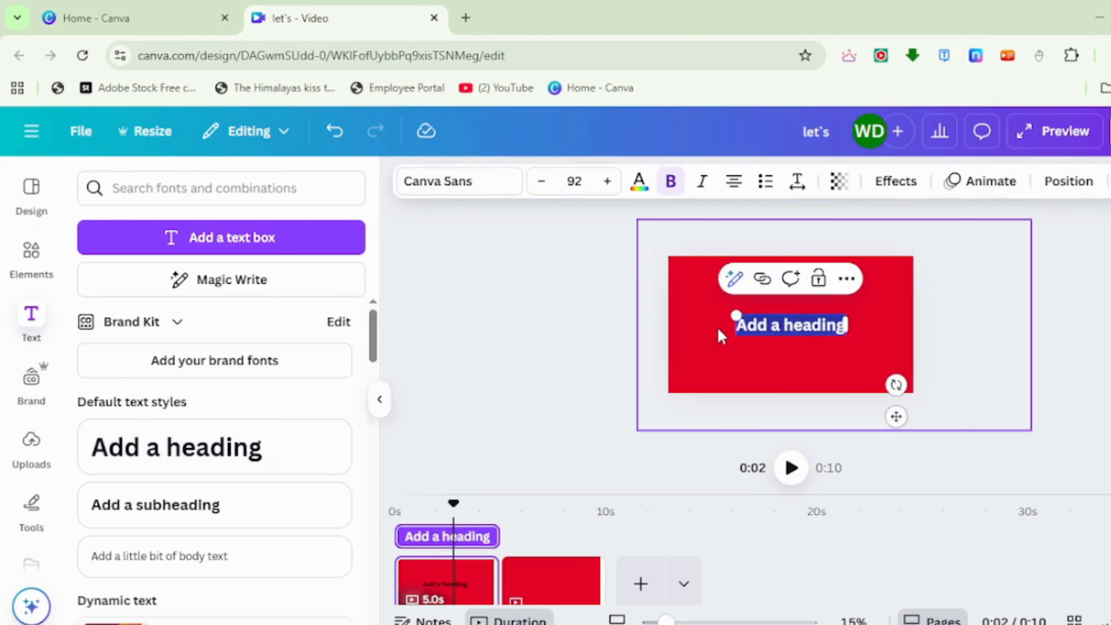
pyautogui.write("Let's")
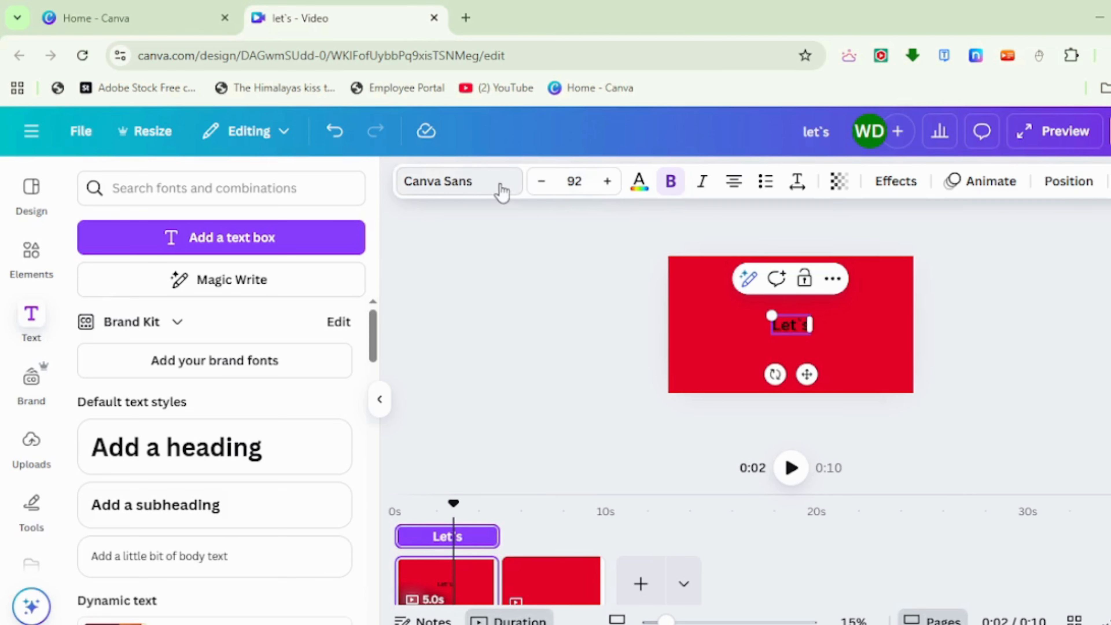
# Set the "Let`s" heading in the Montagna font and enlarge it to about size 376 in the page centre.
pyautogui.click(437, 181)
pyautogui.click(211, 467)
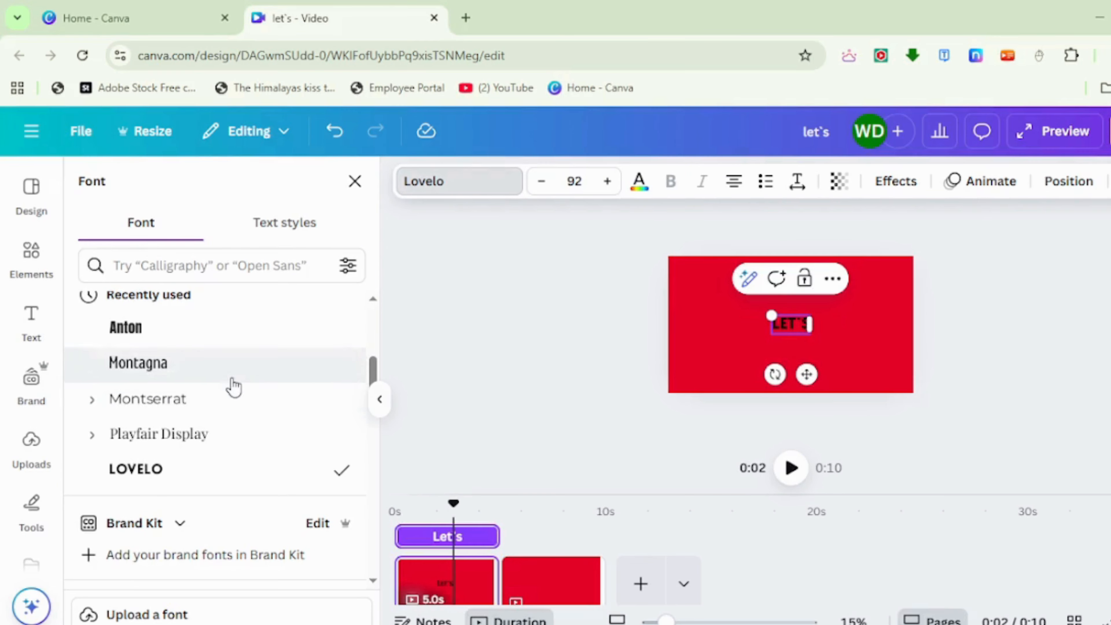
pyautogui.click(232, 376)
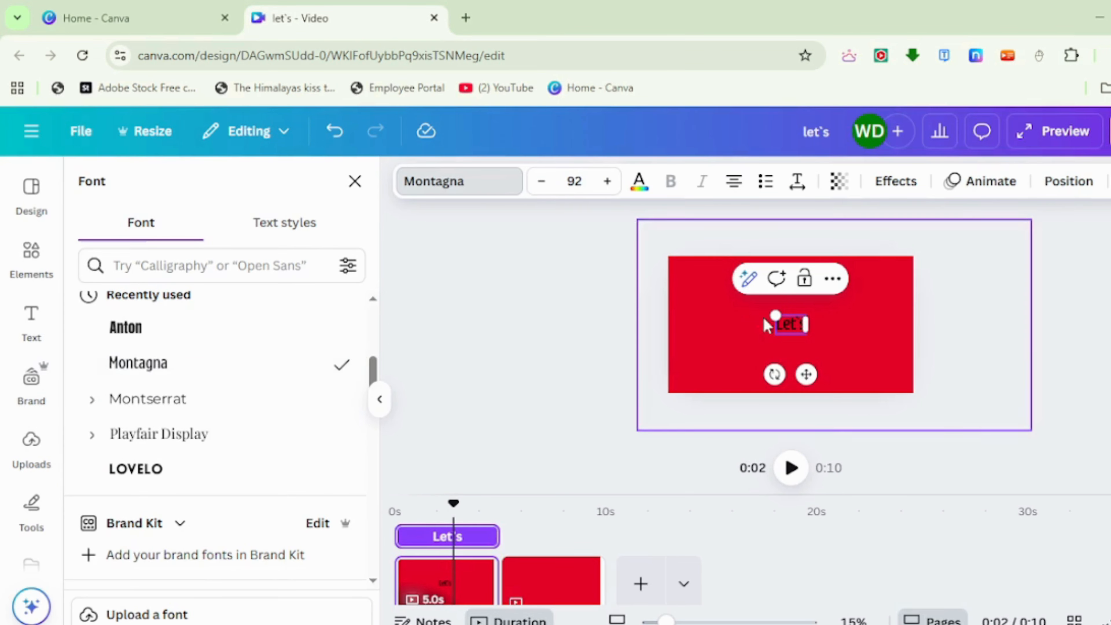
pyautogui.moveTo(774, 315); pyautogui.dragTo(695, 263)
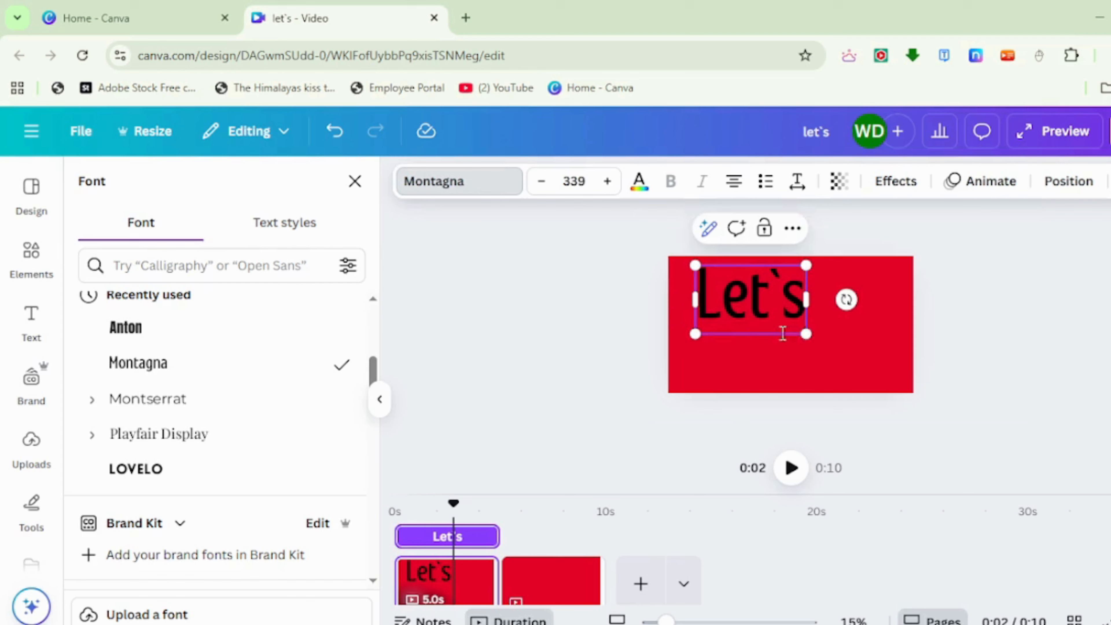
pyautogui.moveTo(807, 332); pyautogui.dragTo(838, 355)
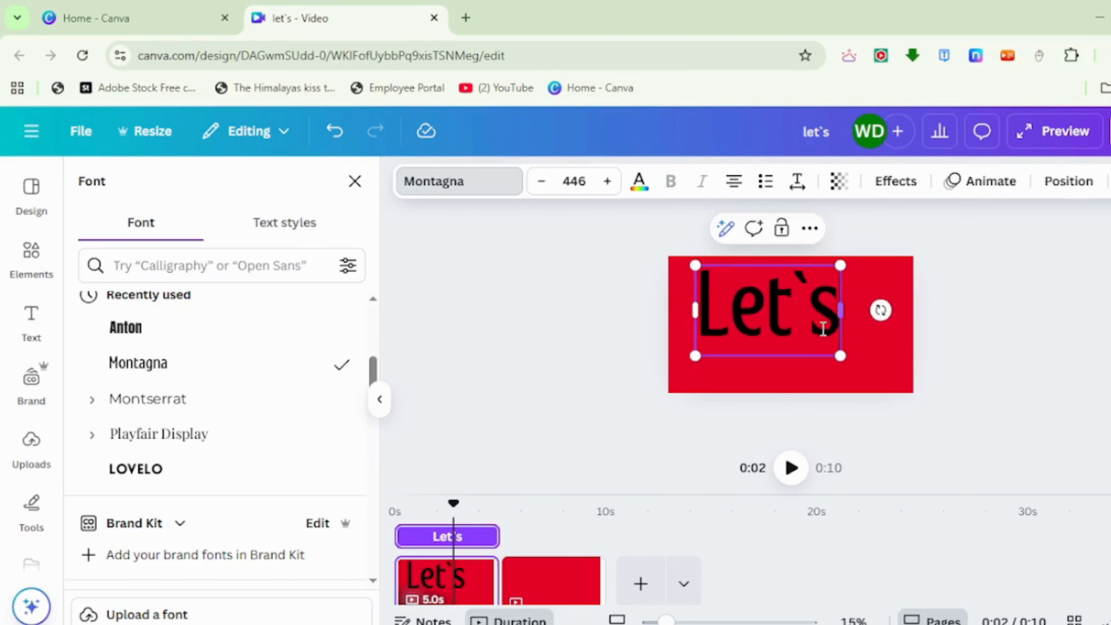
# Change the "Let`s" text colour to white from the brand palette.
pyautogui.click(638, 181)
pyautogui.click(214, 424)
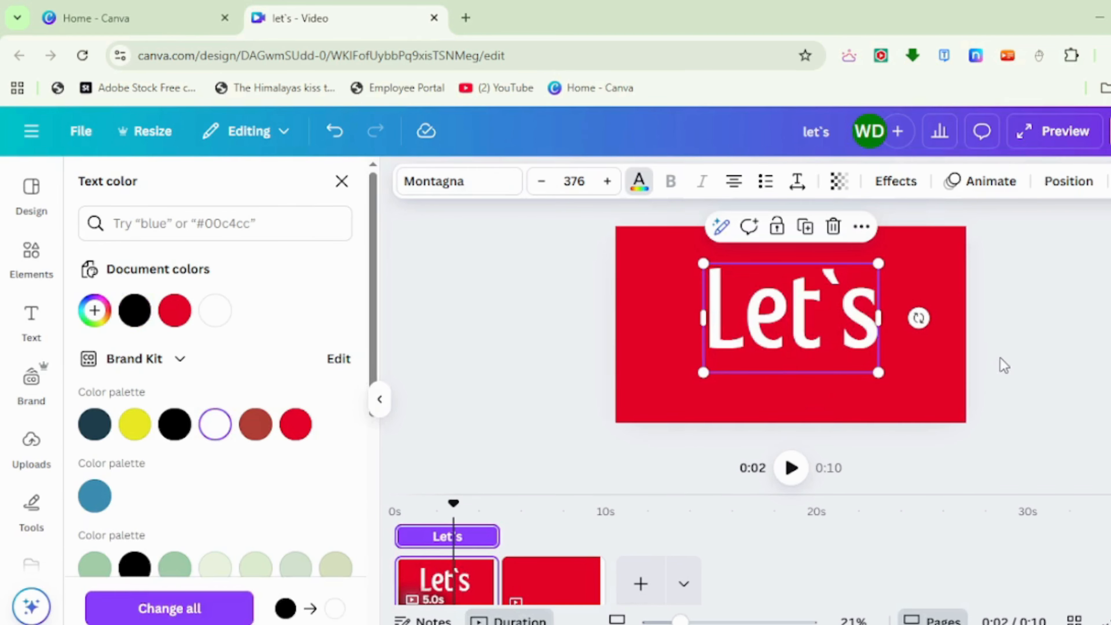
pyautogui.click(1003, 365)
# Apply the Baseline animation to the "Let`s" text and reduce its speed setting almost to the minimum.
pyautogui.click(787, 315)
pyautogui.click(981, 181)
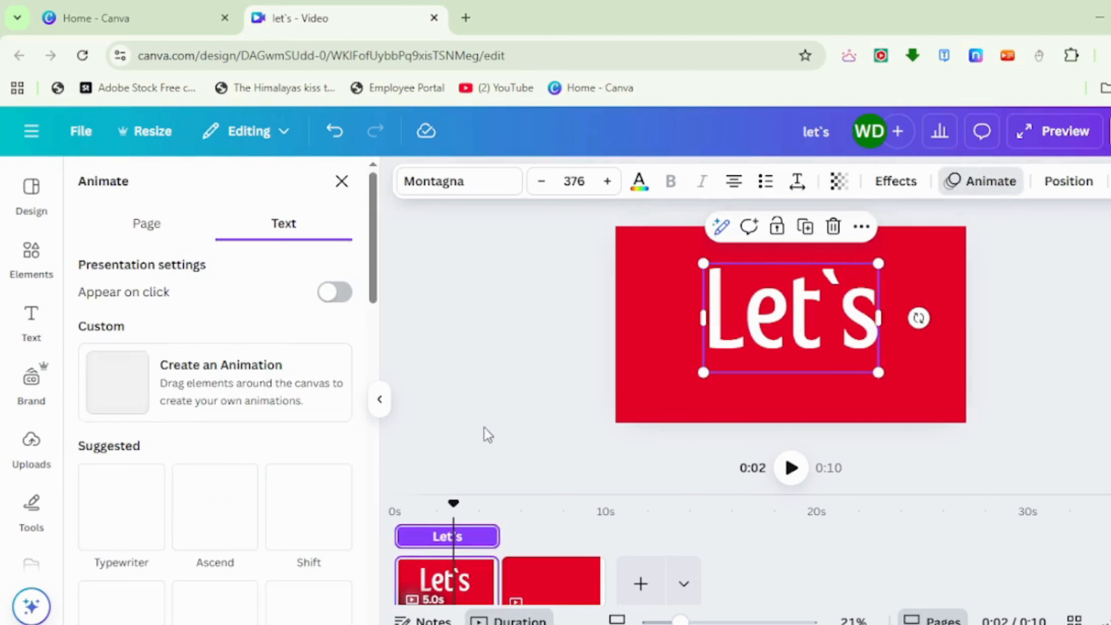
pyautogui.scroll(-15, 254, 494)
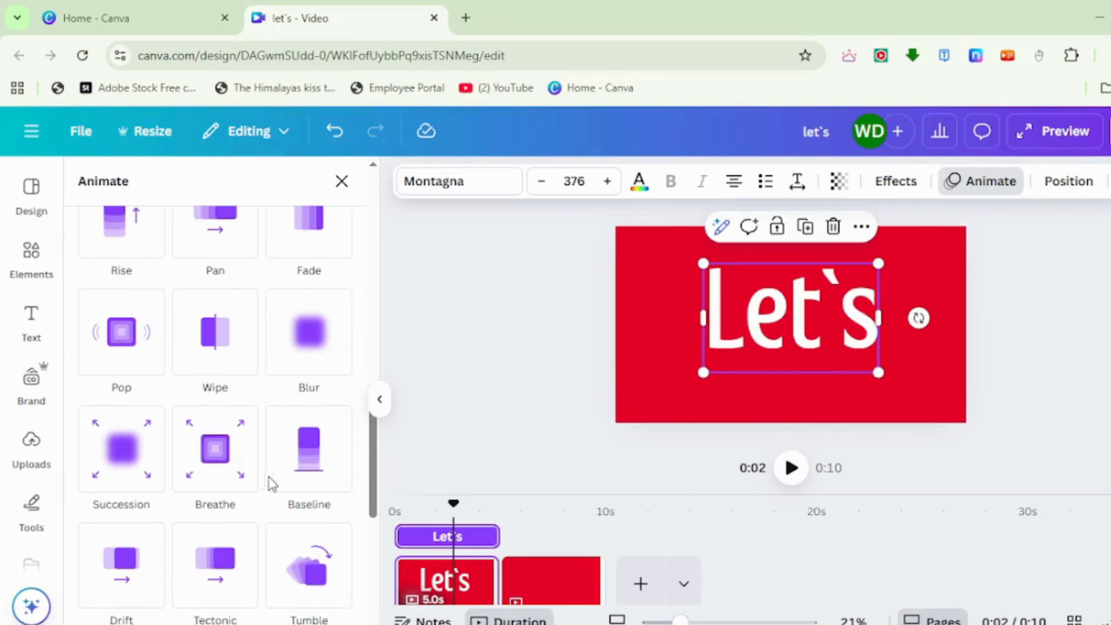
pyautogui.click(303, 442)
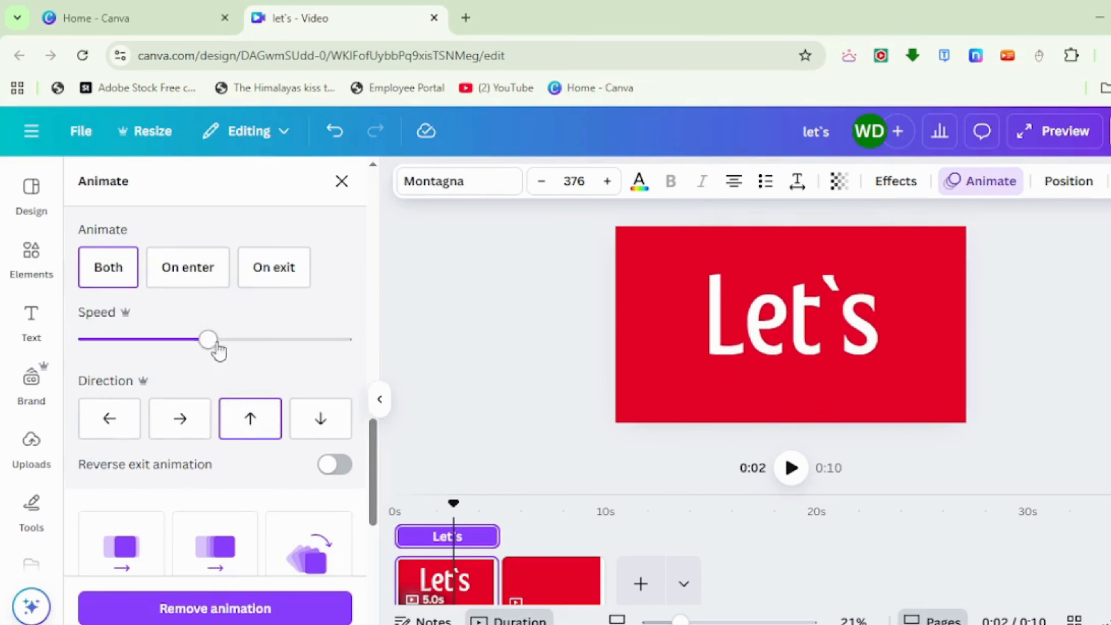
pyautogui.moveTo(217, 350); pyautogui.dragTo(89, 340)
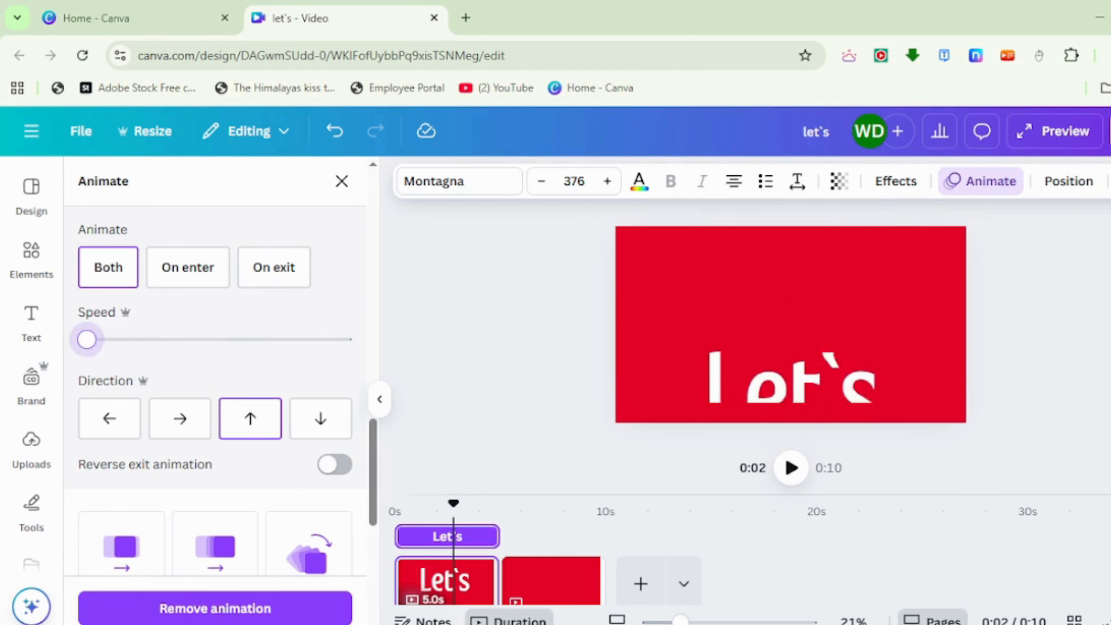
pyautogui.click(1102, 305)
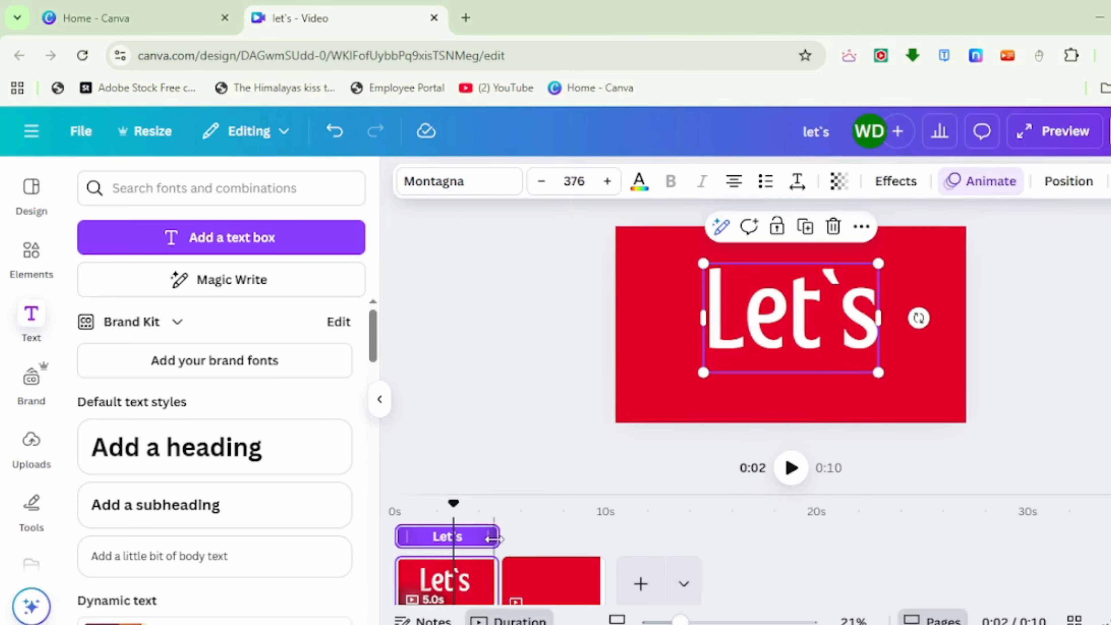
# Shorten the "Let`s" text timing to about 2 seconds and place a duplicate reading "Go" directly after it.
pyautogui.moveTo(493, 540); pyautogui.dragTo(428, 542)
pyautogui.rightClick(413, 536)
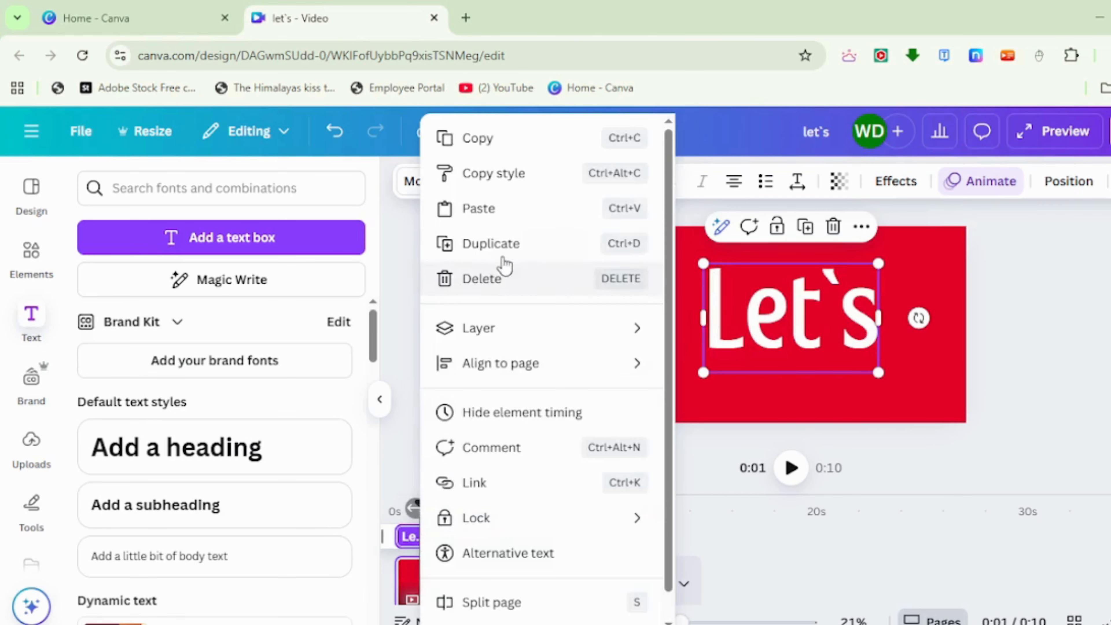
pyautogui.click(498, 245)
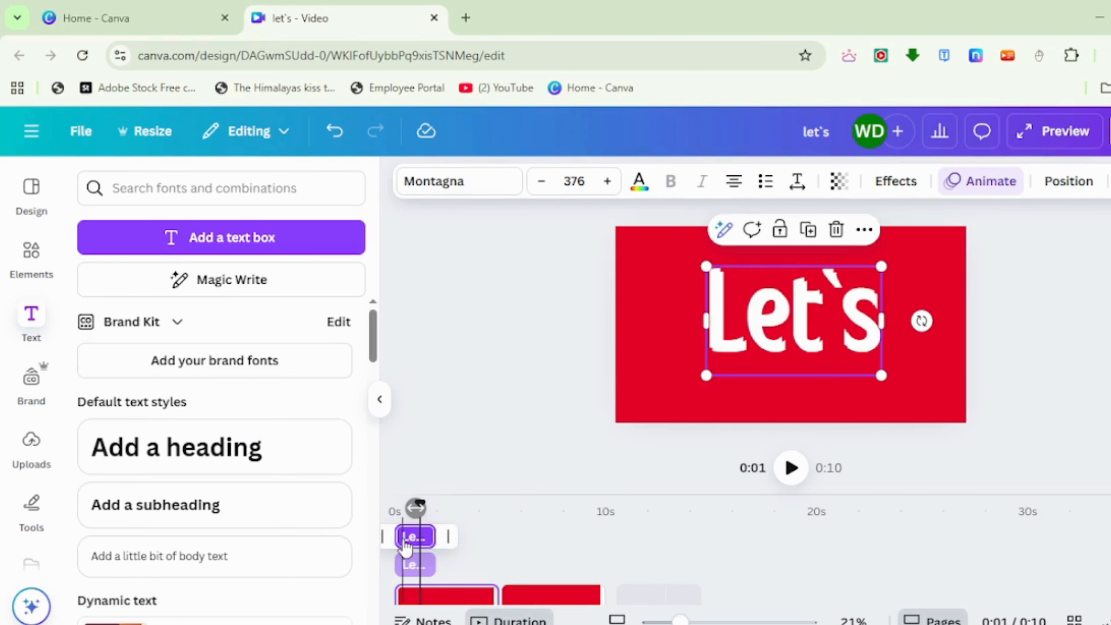
pyautogui.moveTo(407, 544); pyautogui.dragTo(467, 545)
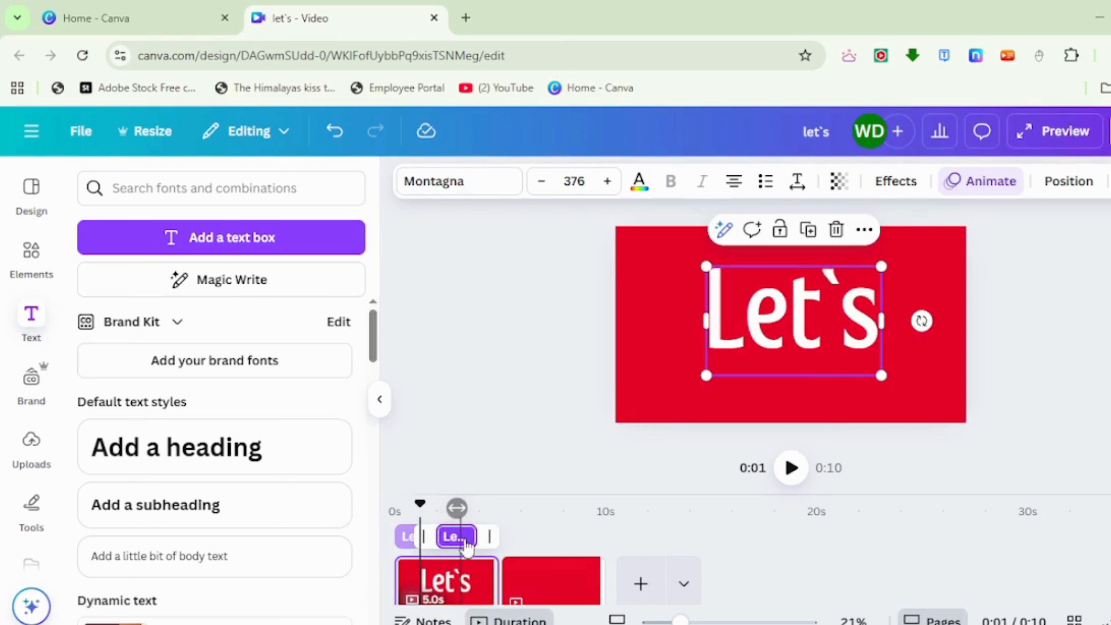
pyautogui.click(469, 541)
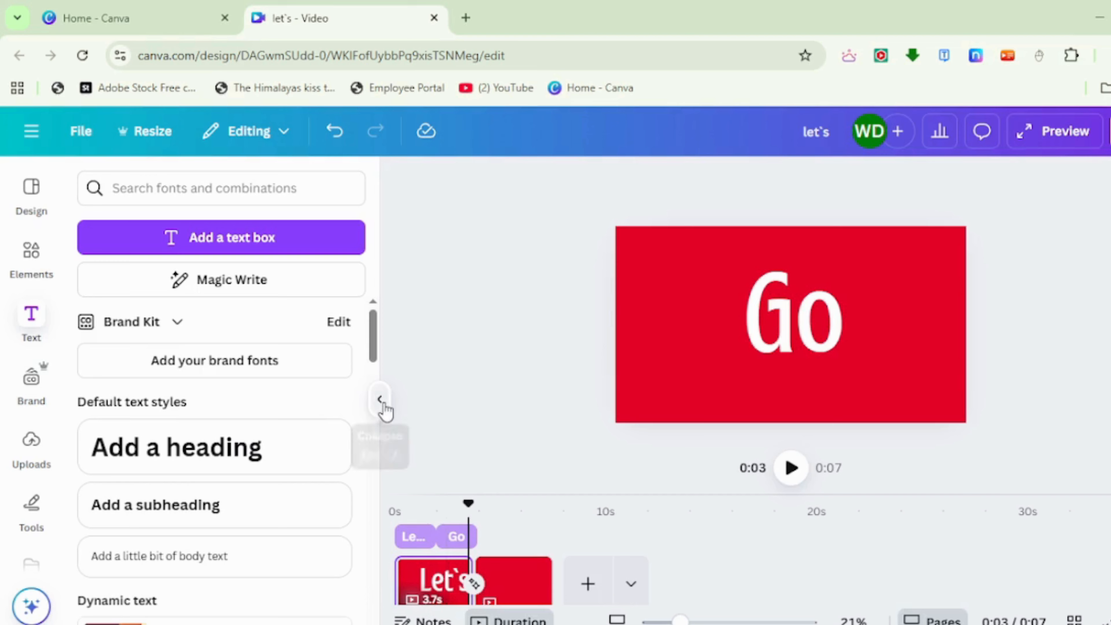
# On the second page, move the red shapes and plane group left off the page to uncover the PARIS scene.
pyautogui.click(379, 398)
pyautogui.click(213, 582)
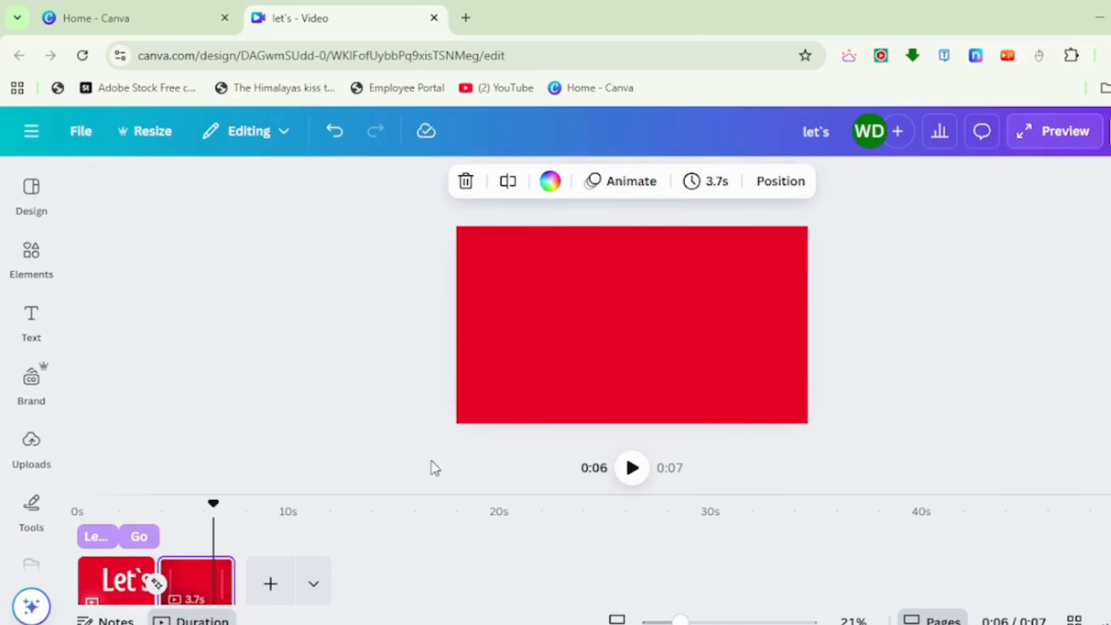
pyautogui.click(671, 366)
pyautogui.moveTo(645, 359); pyautogui.dragTo(188, 362)
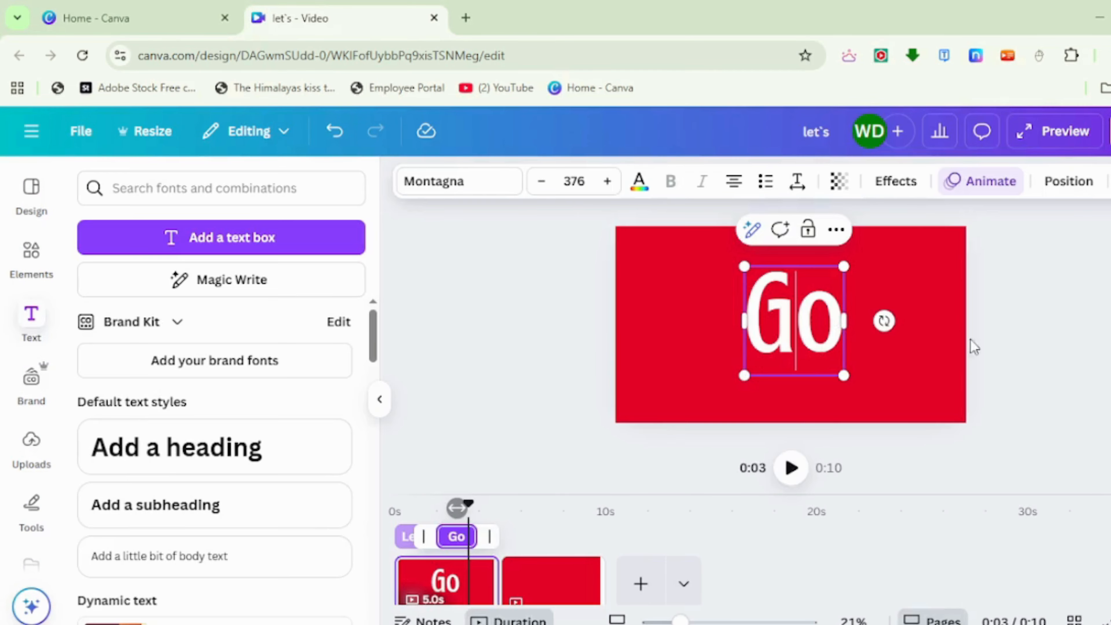
# Add a Match & Move transition between the first and second pages.
pyautogui.click(662, 443)
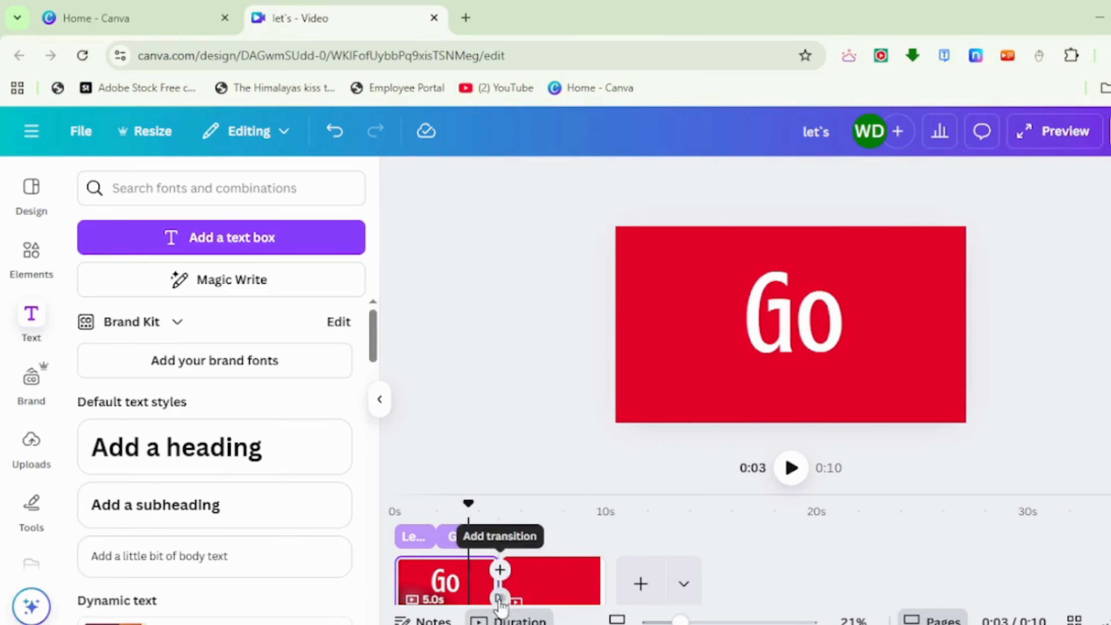
pyautogui.click(499, 598)
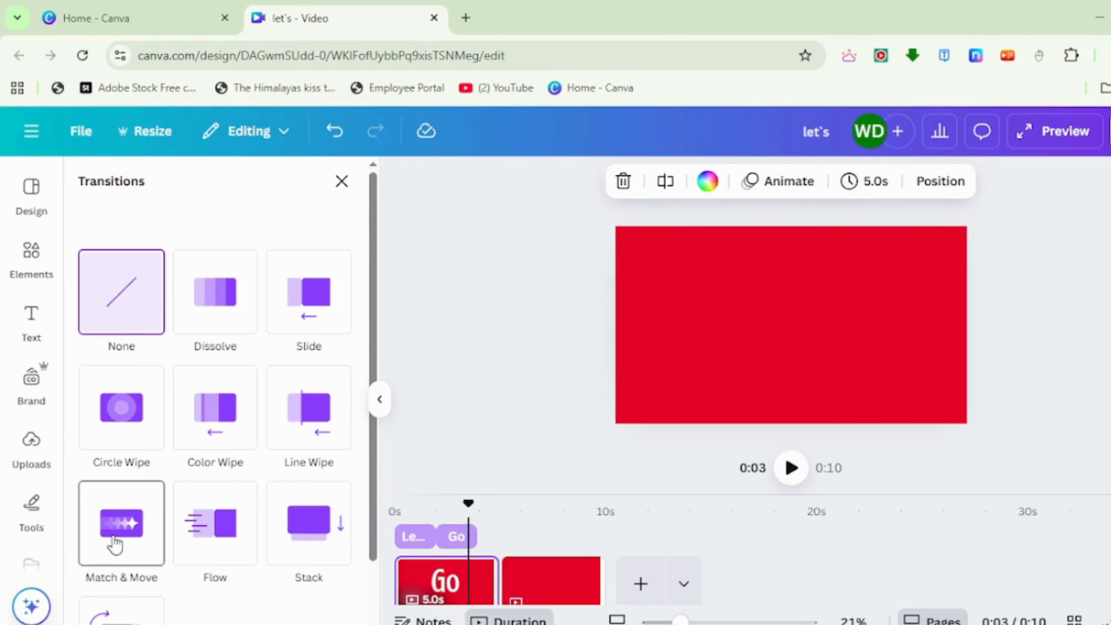
pyautogui.click(114, 544)
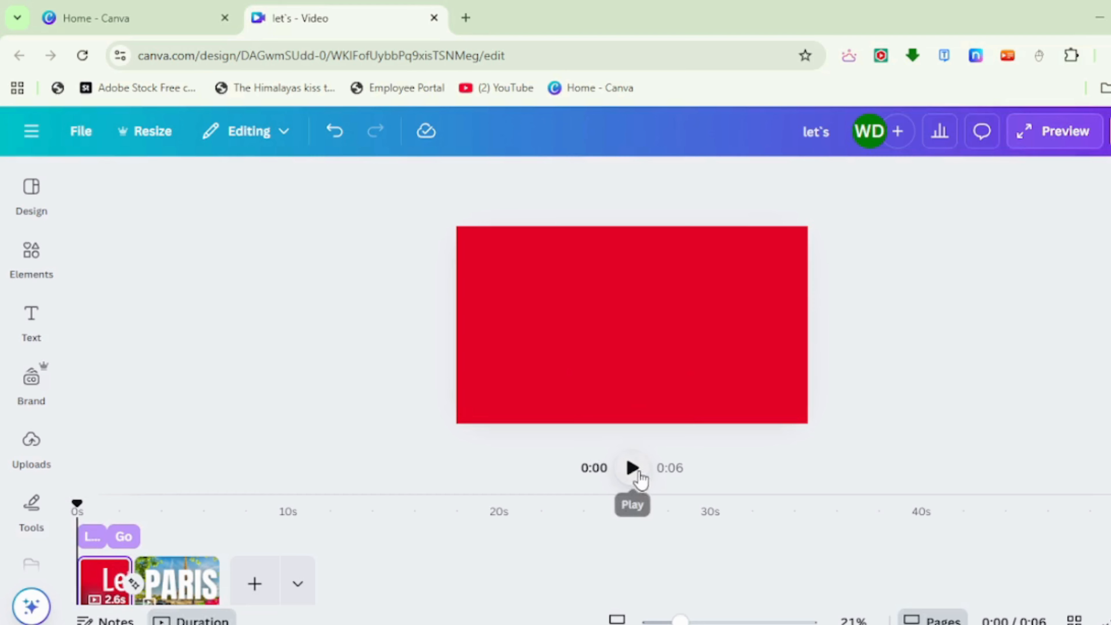
# Play the video from the start and open its full preview to check the animation.
pyautogui.click(633, 468)
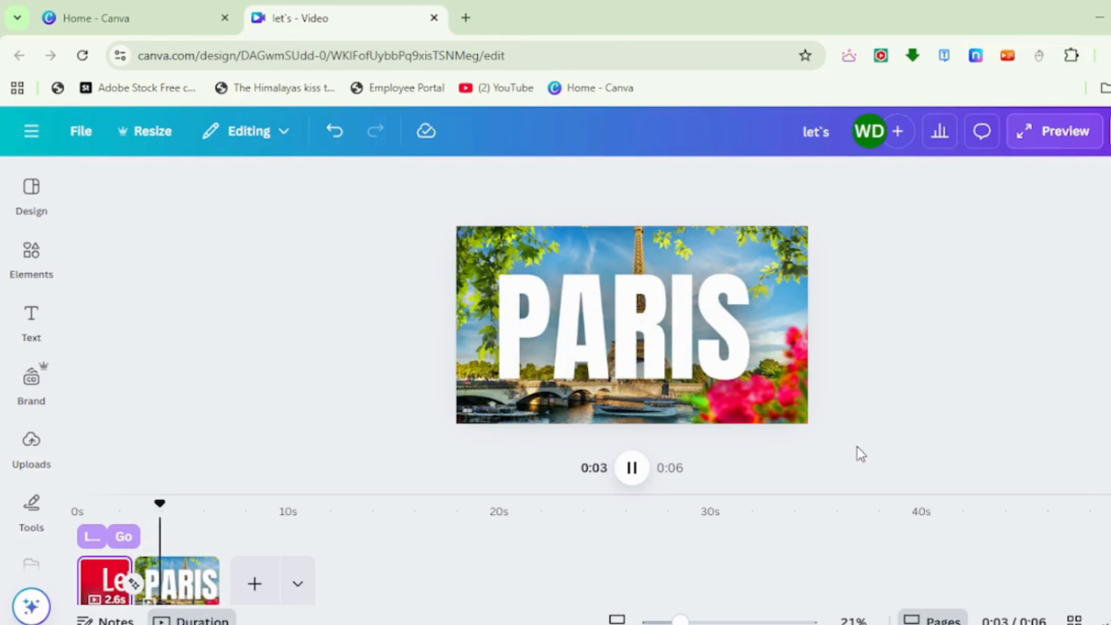
pyautogui.click(1044, 149)
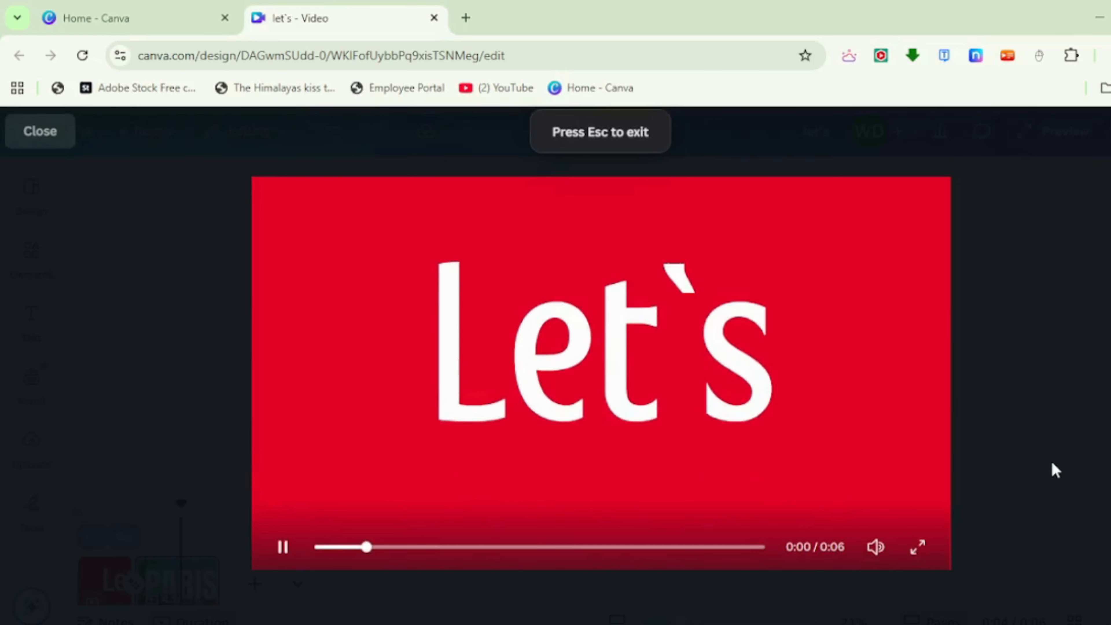